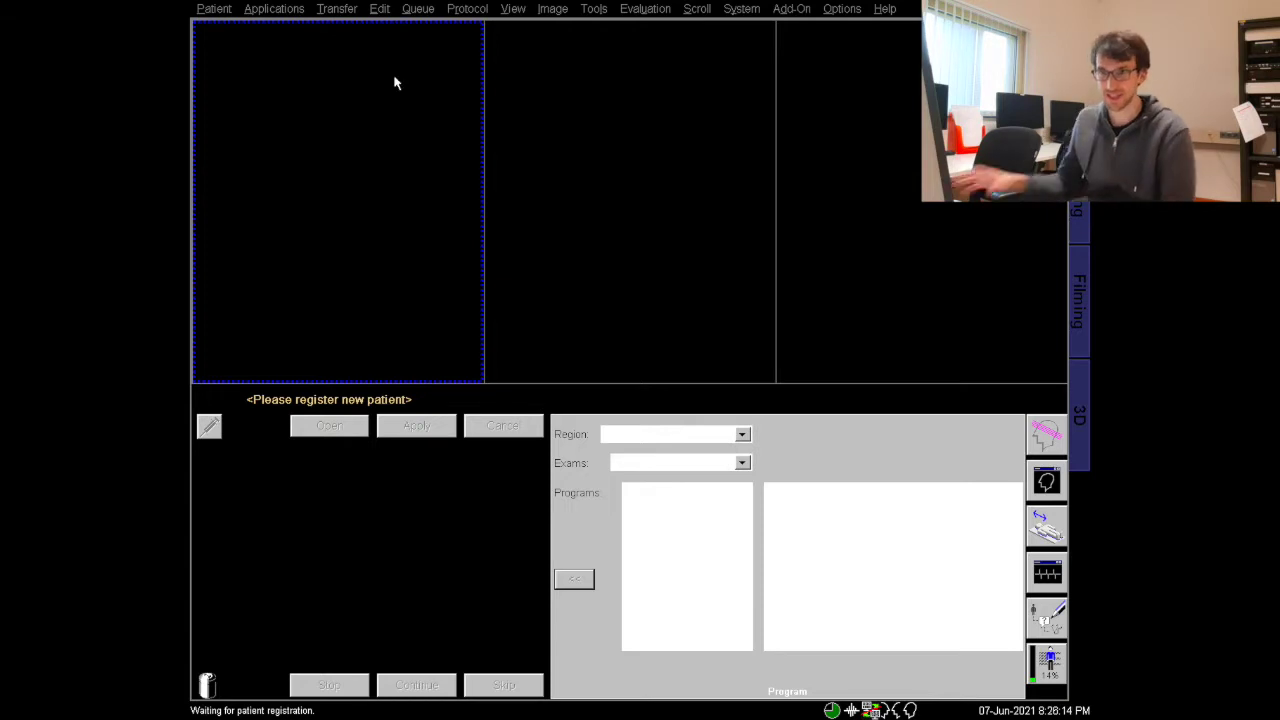
- Start a new patient registration and enter the patient's last name, copying it into Patient ID
left_click(213, 8)
left_click(229, 43)
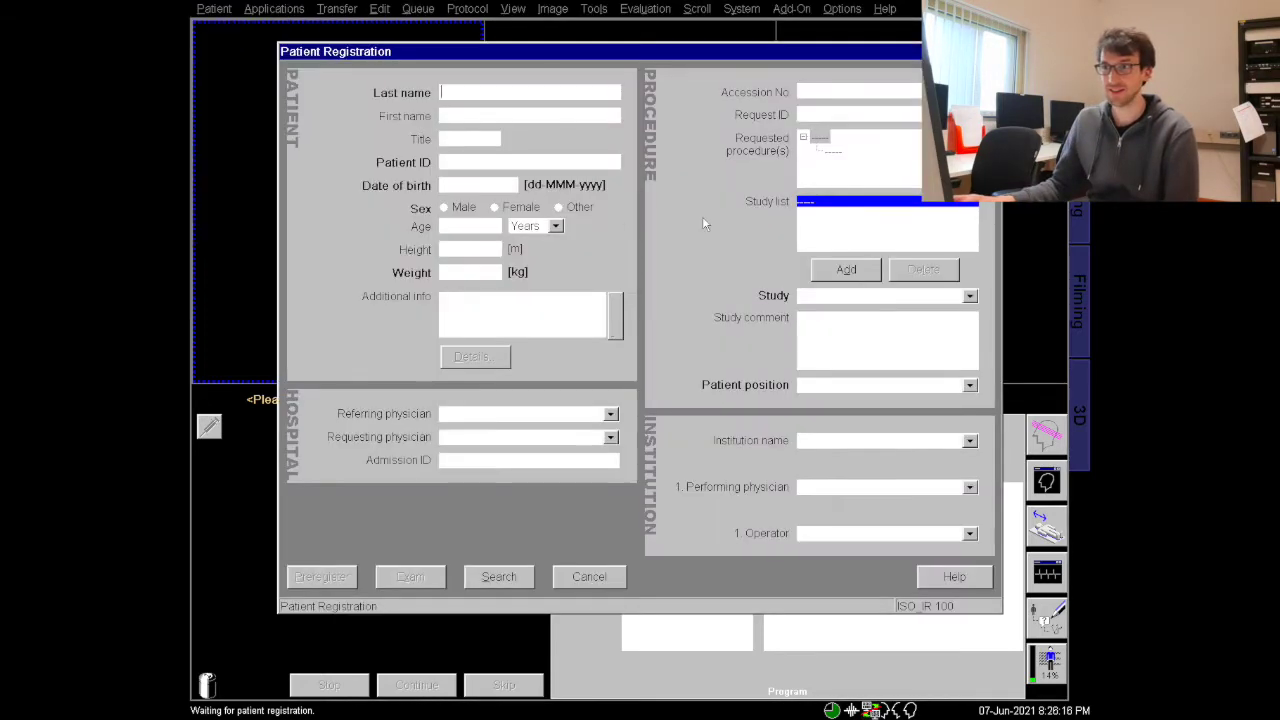
left_click(528, 96)
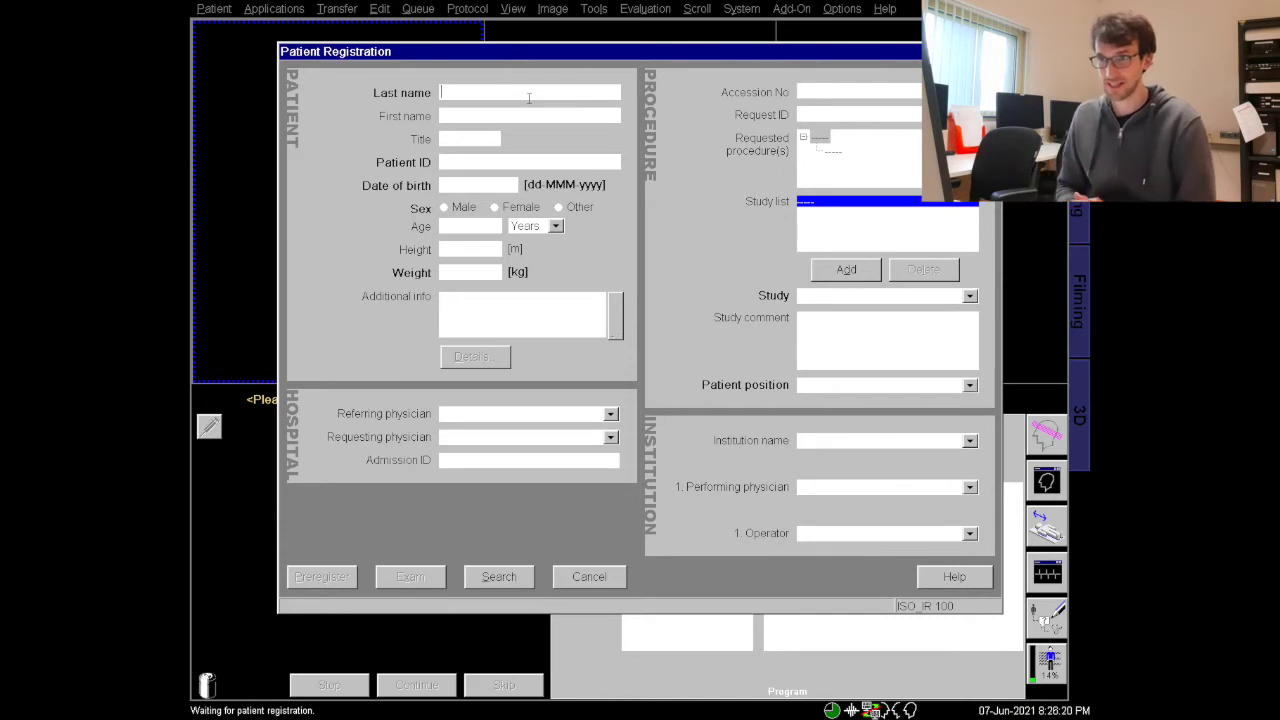
type("REN")
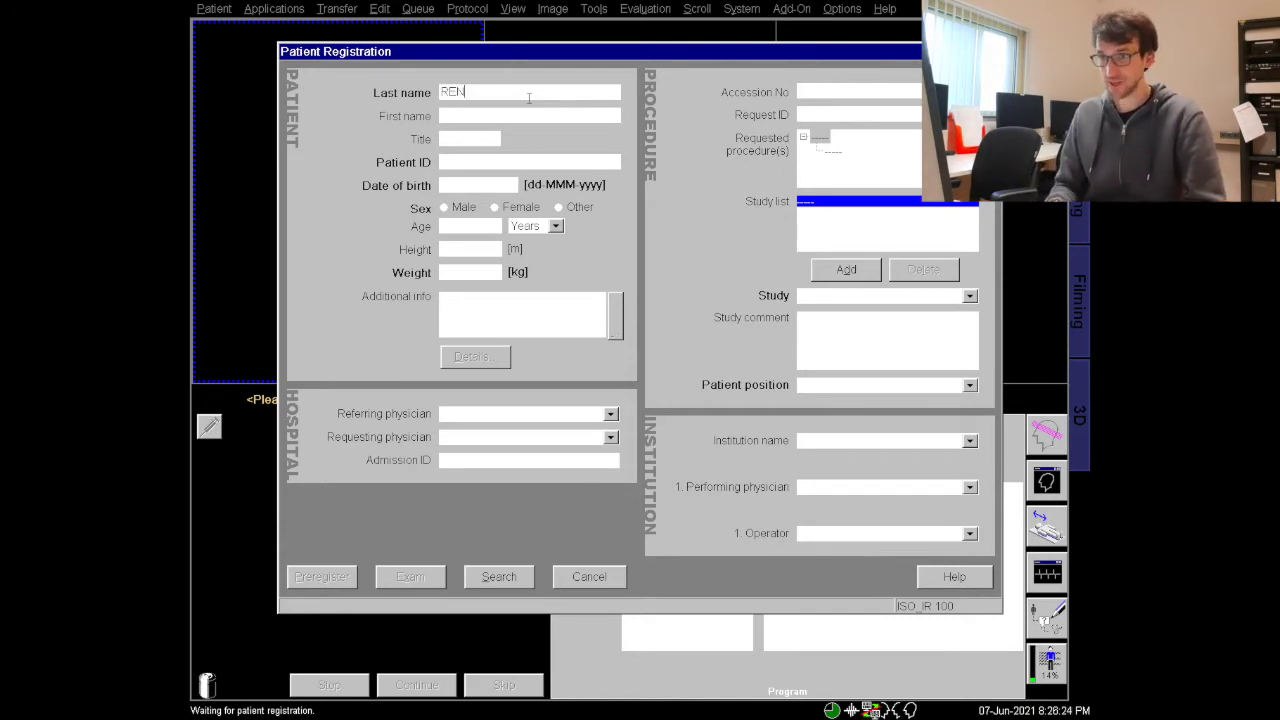
type("HUB")
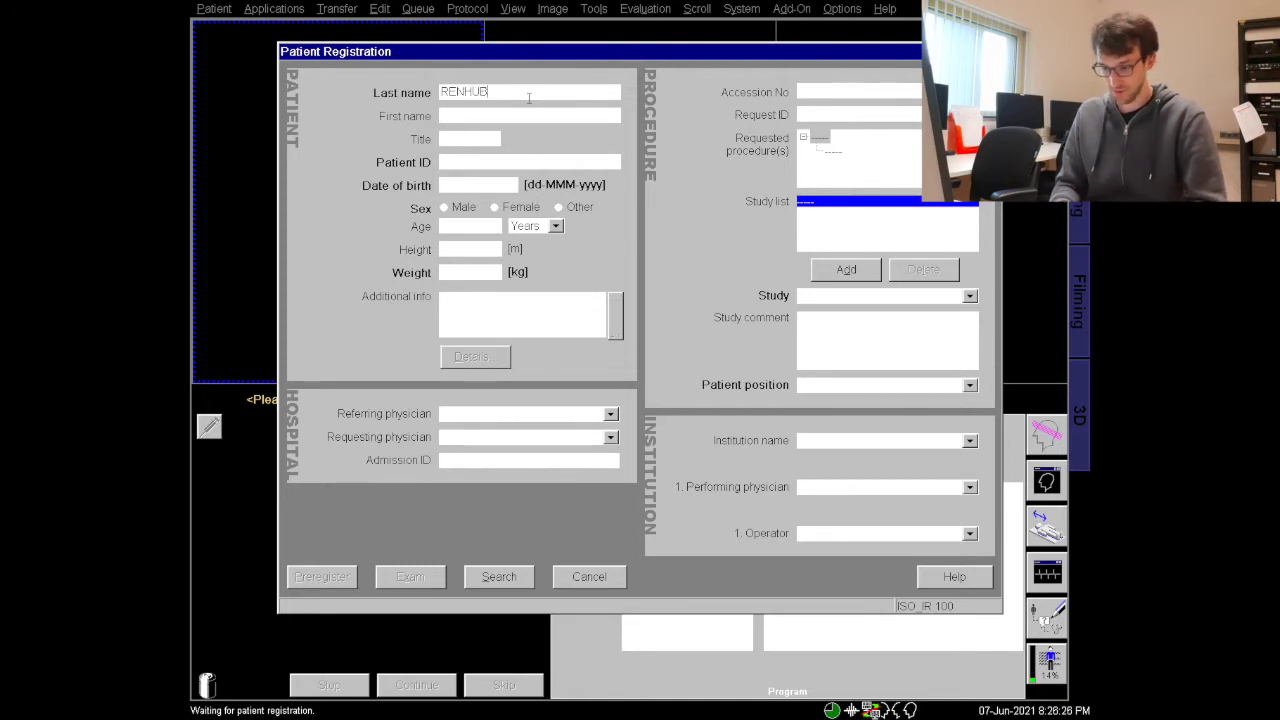
type("_202")
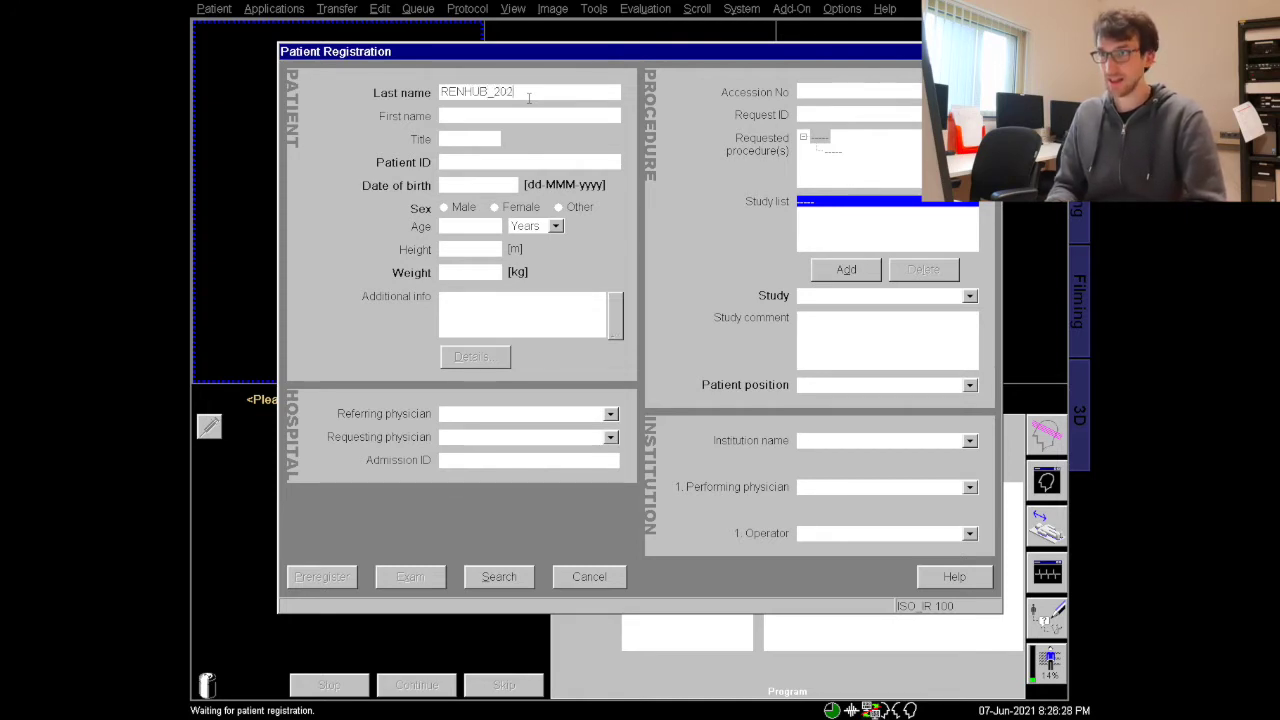
type("10")
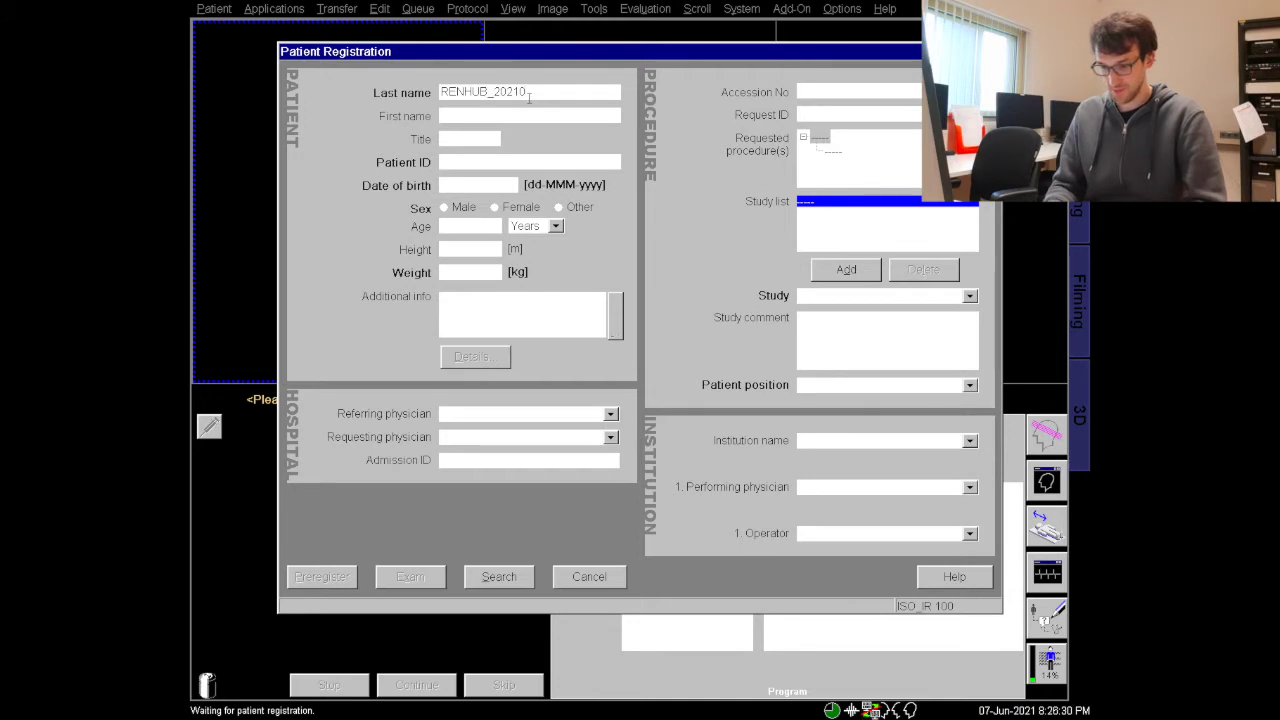
type("607")
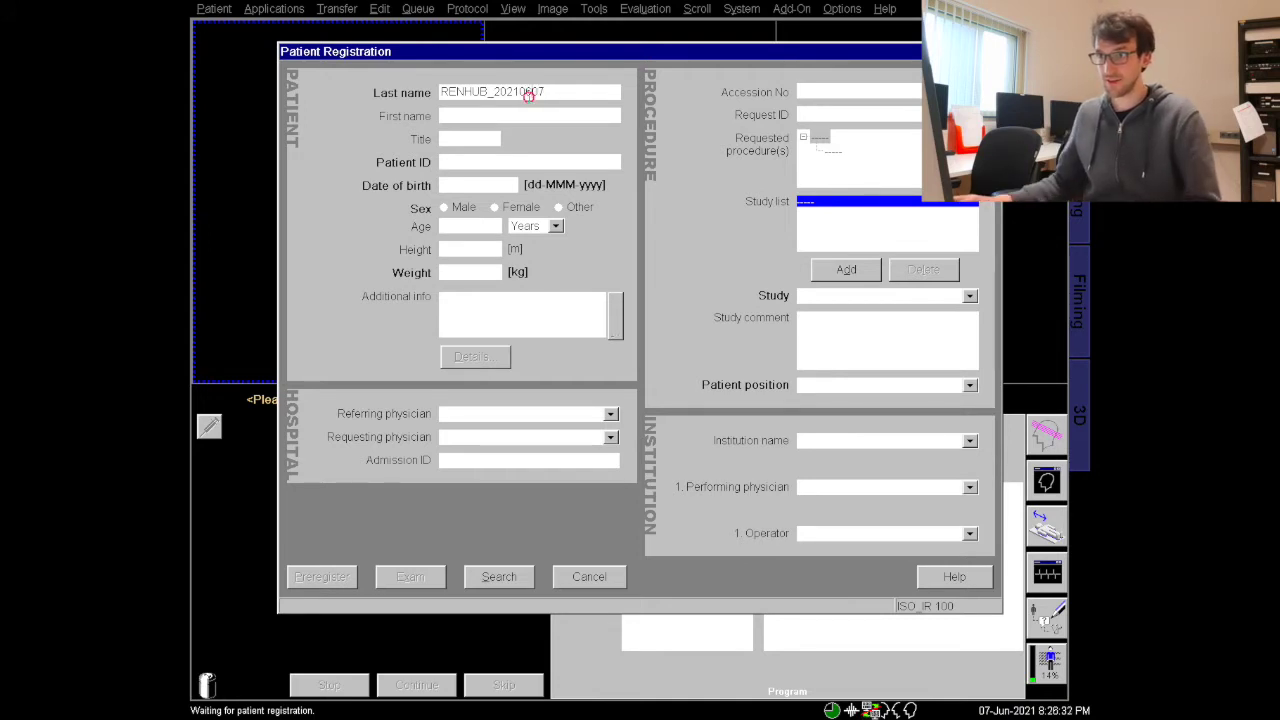
double_click(530, 96)
key("ctrl+c")
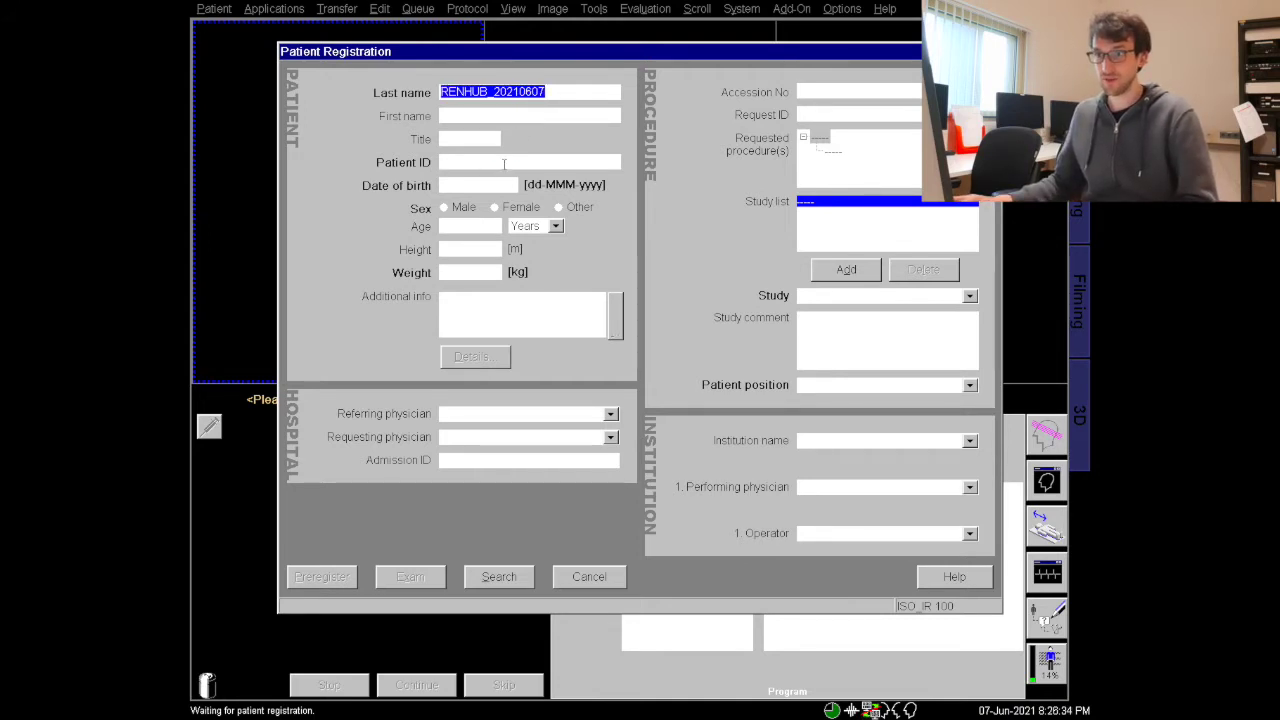
left_click(504, 163)
key("ctrl+v")
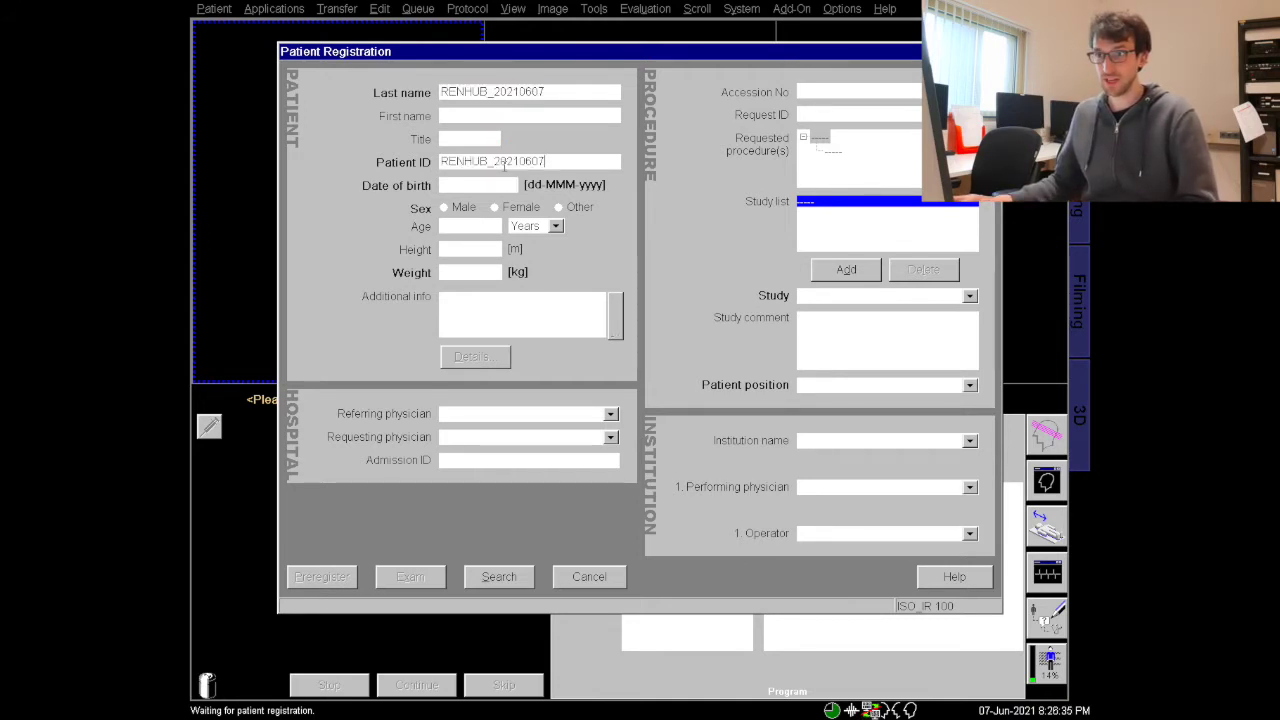
- Set the patient's sex to Other, age to 35 and weight to 72 kg
left_click(558, 206)
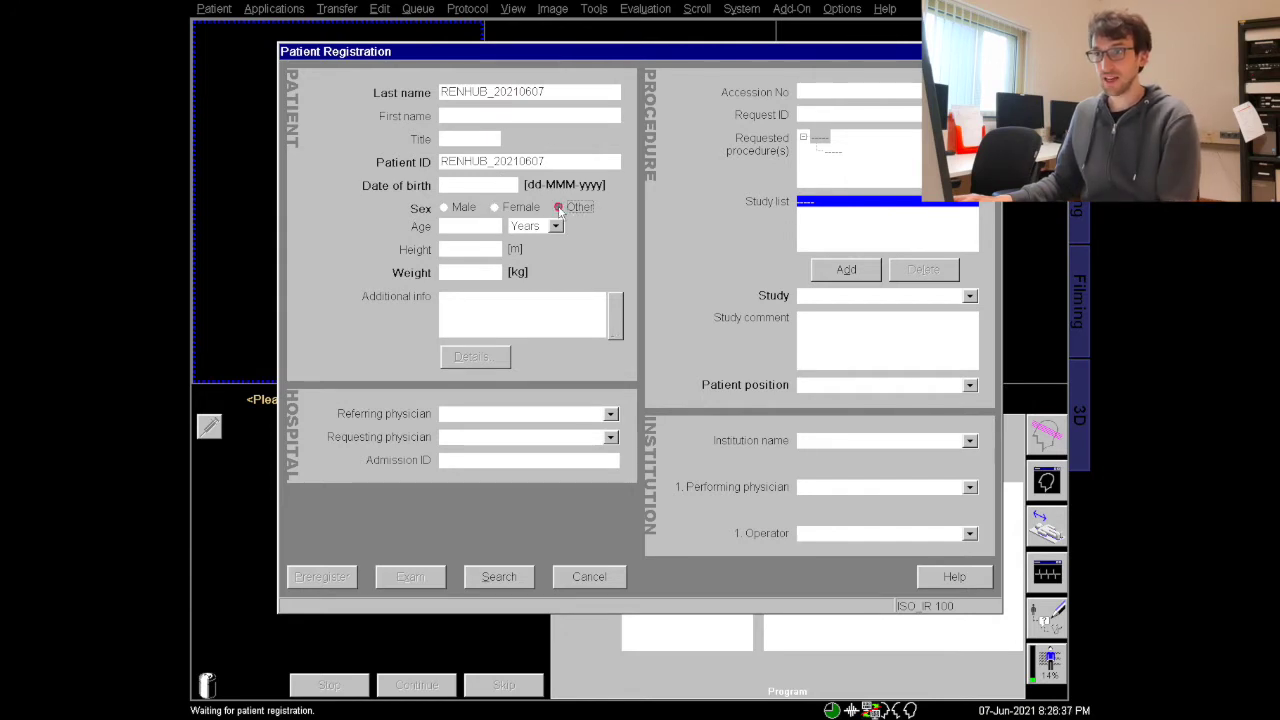
left_click(472, 228)
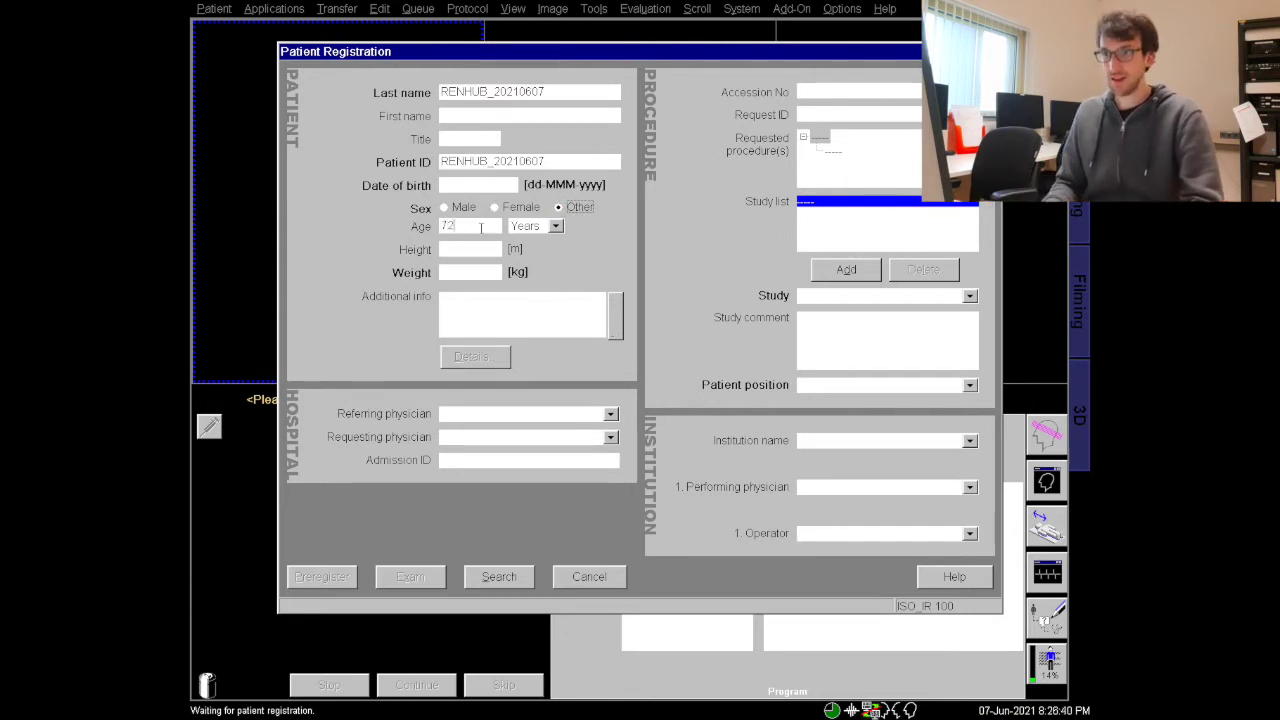
type("35")
key("Tab")
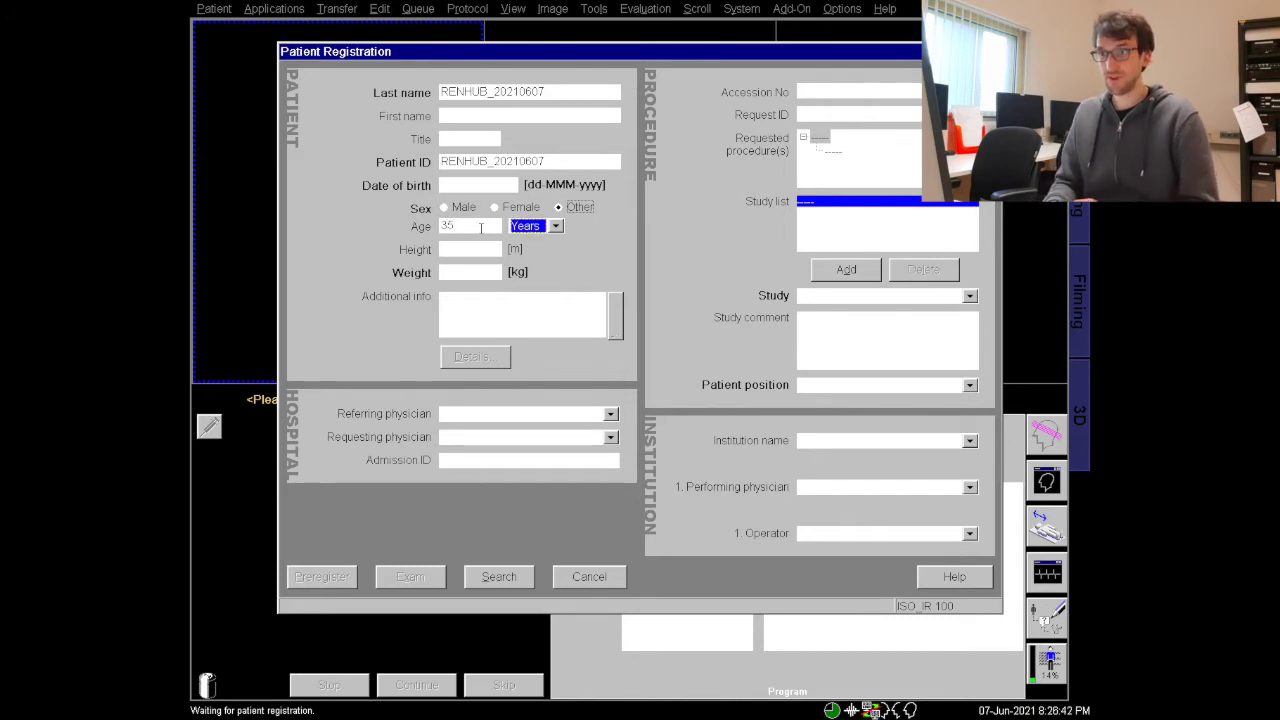
left_click(485, 278)
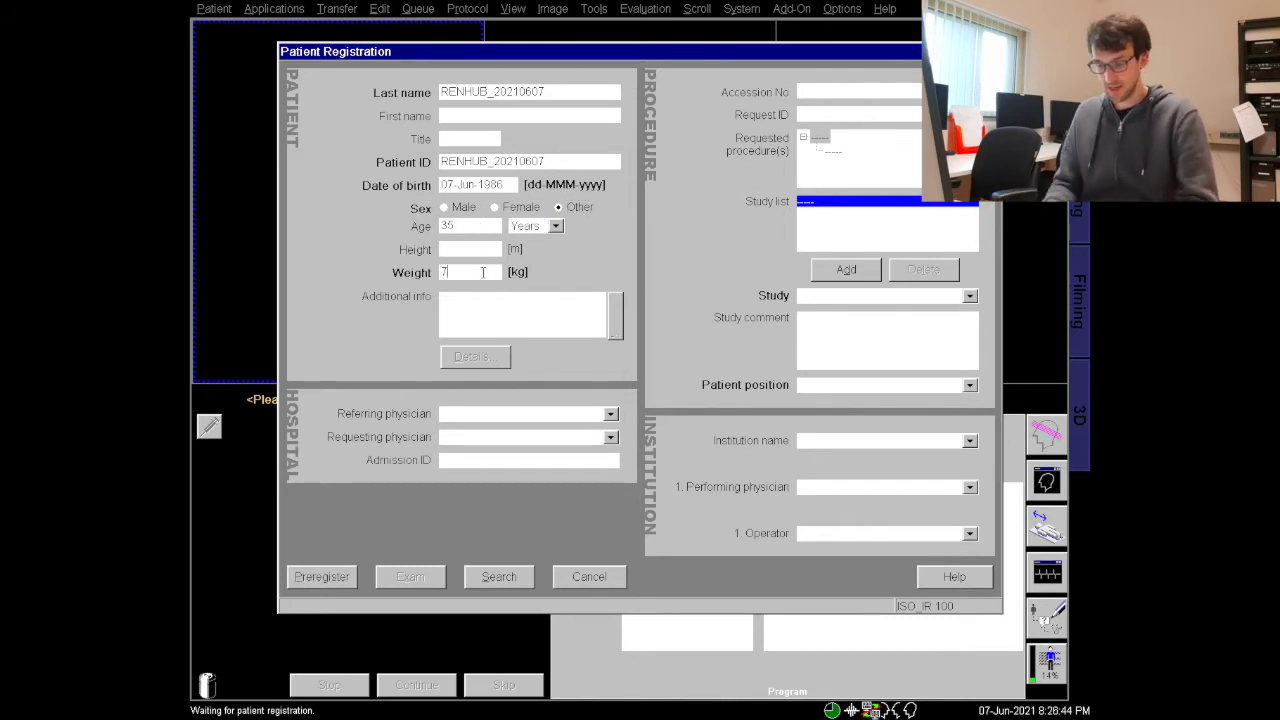
type("72")
key("Tab")
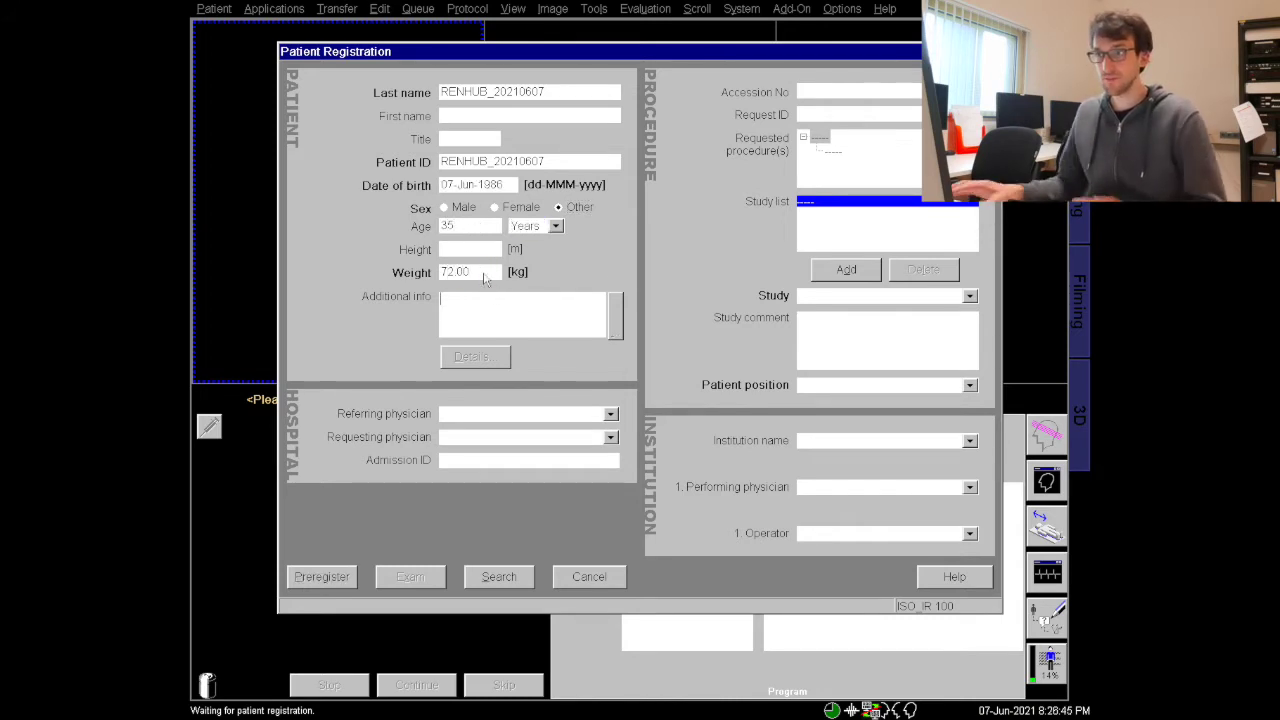
left_click(969, 296)
left_click_drag(972, 325, 973, 376)
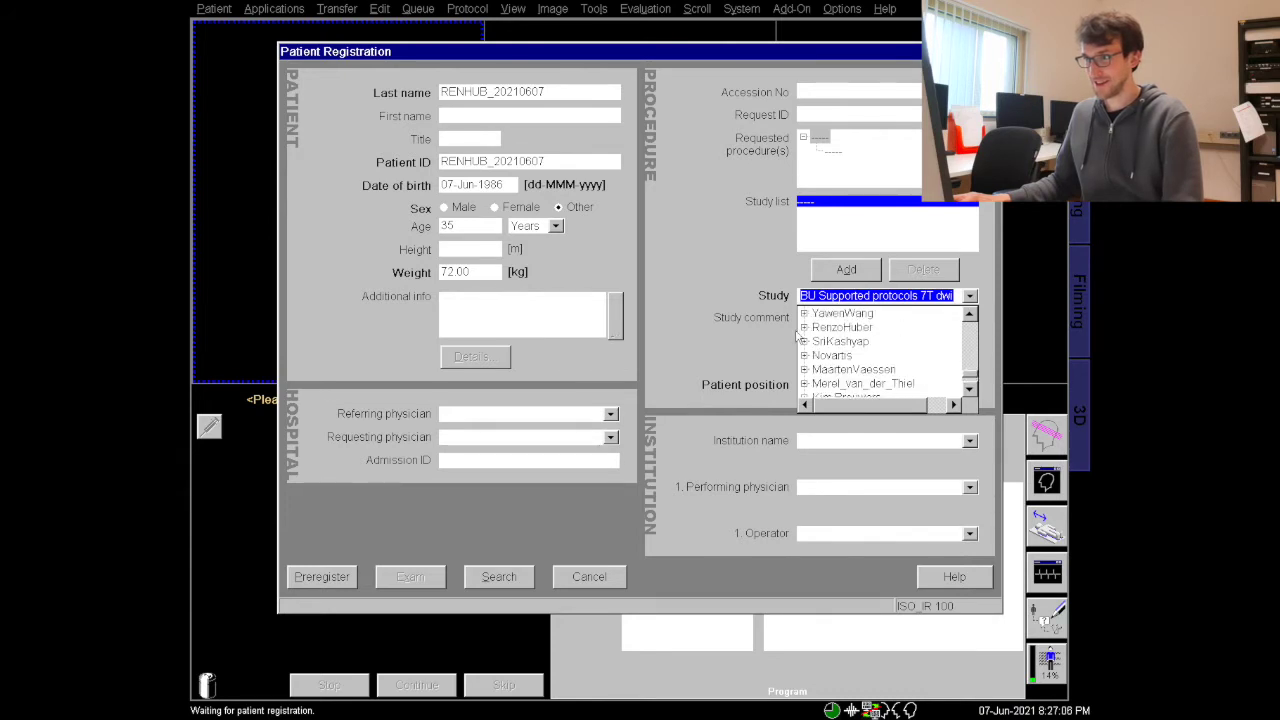
- Assign the teplates_A0178 study with Head First - Supine position and proceed to the registration confirmation
left_click(804, 328)
left_click(855, 328)
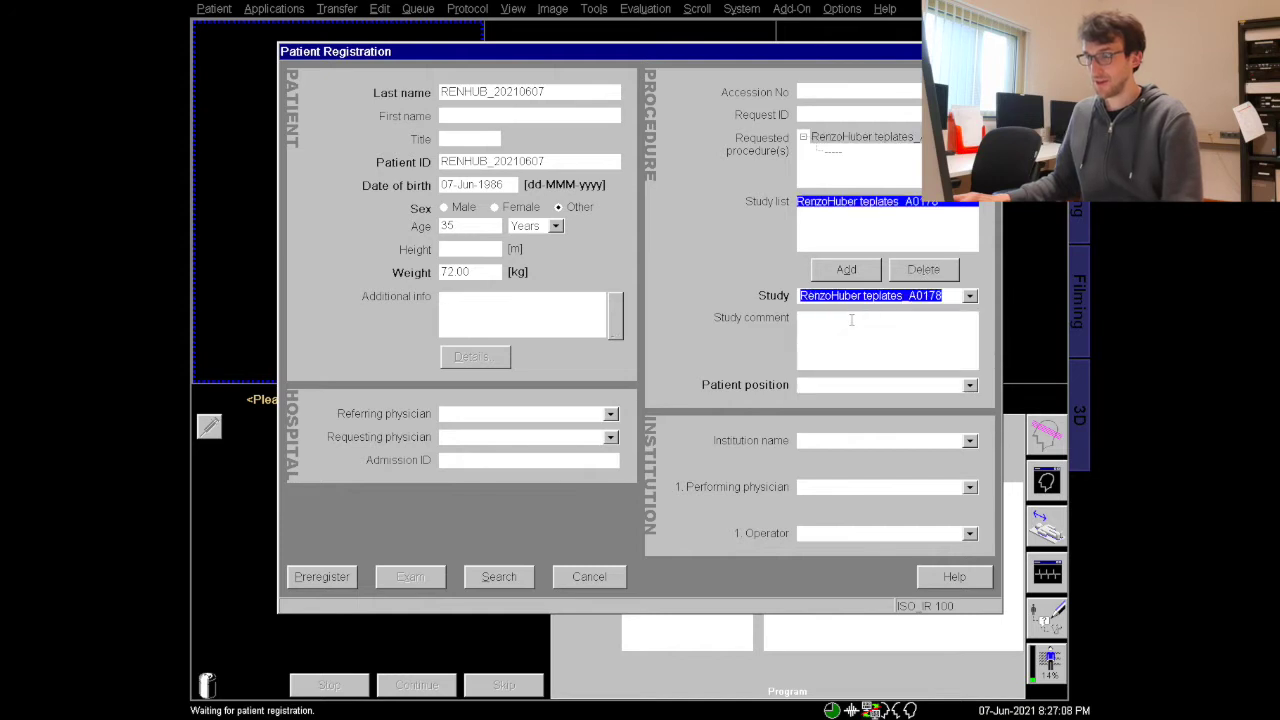
left_click(866, 384)
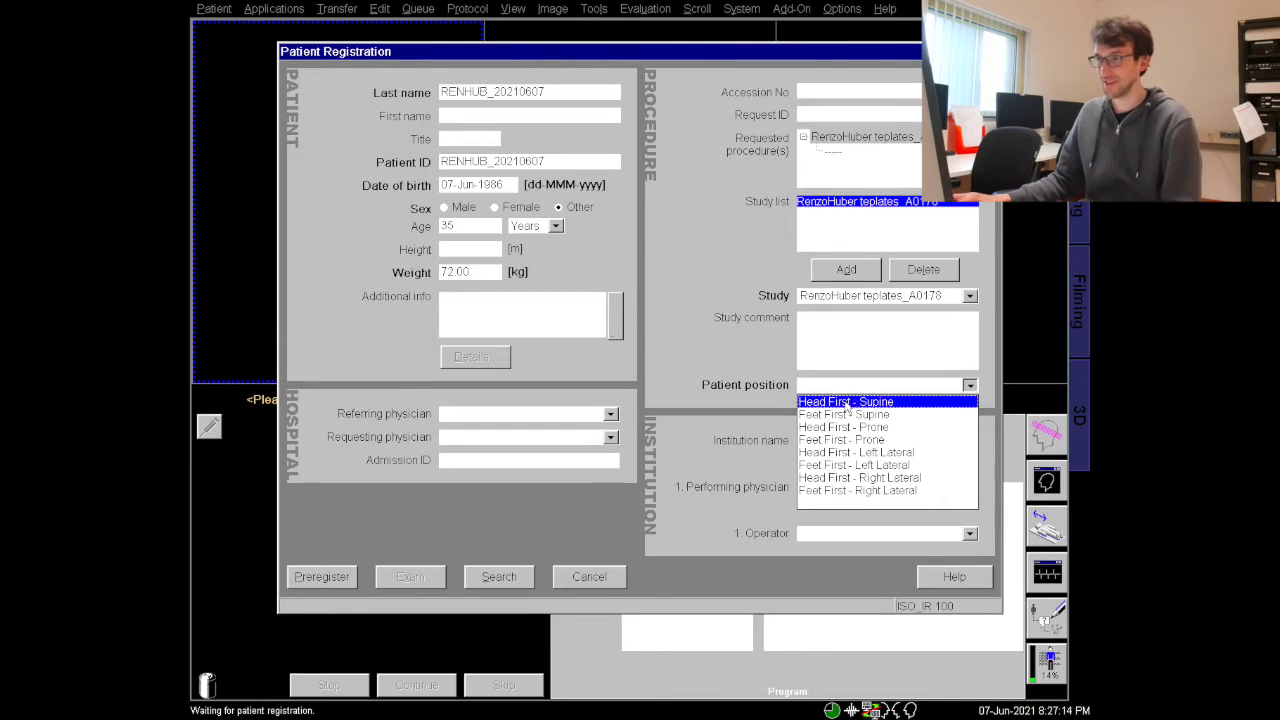
left_click(843, 403)
left_click(410, 577)
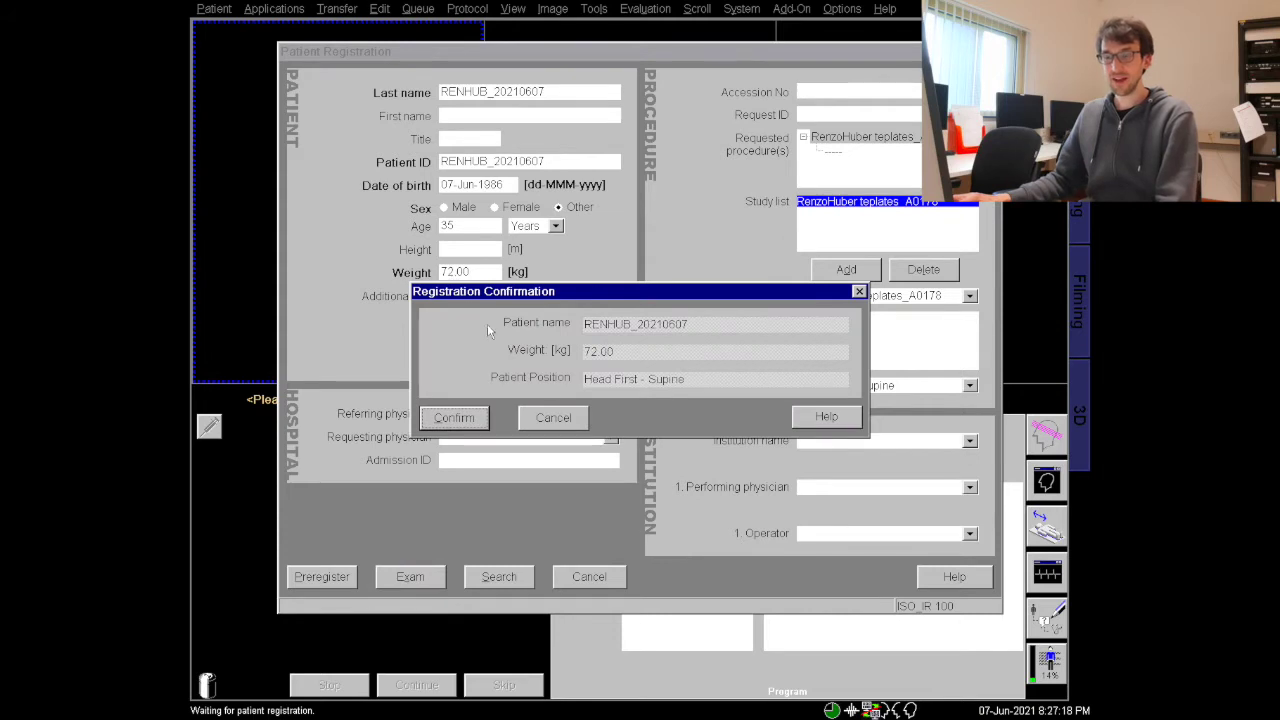
- Confirm the registration and open the exam for the already existing matching patient
left_click(455, 417)
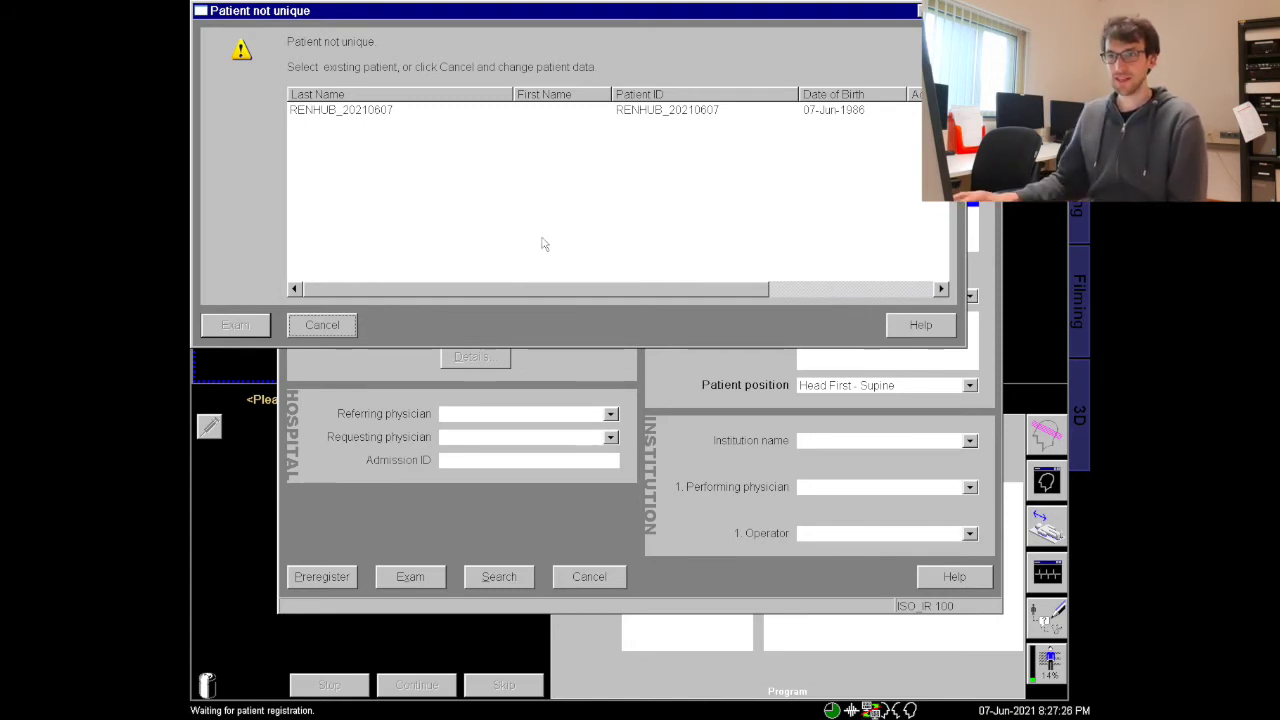
left_click(507, 116)
left_click(226, 325)
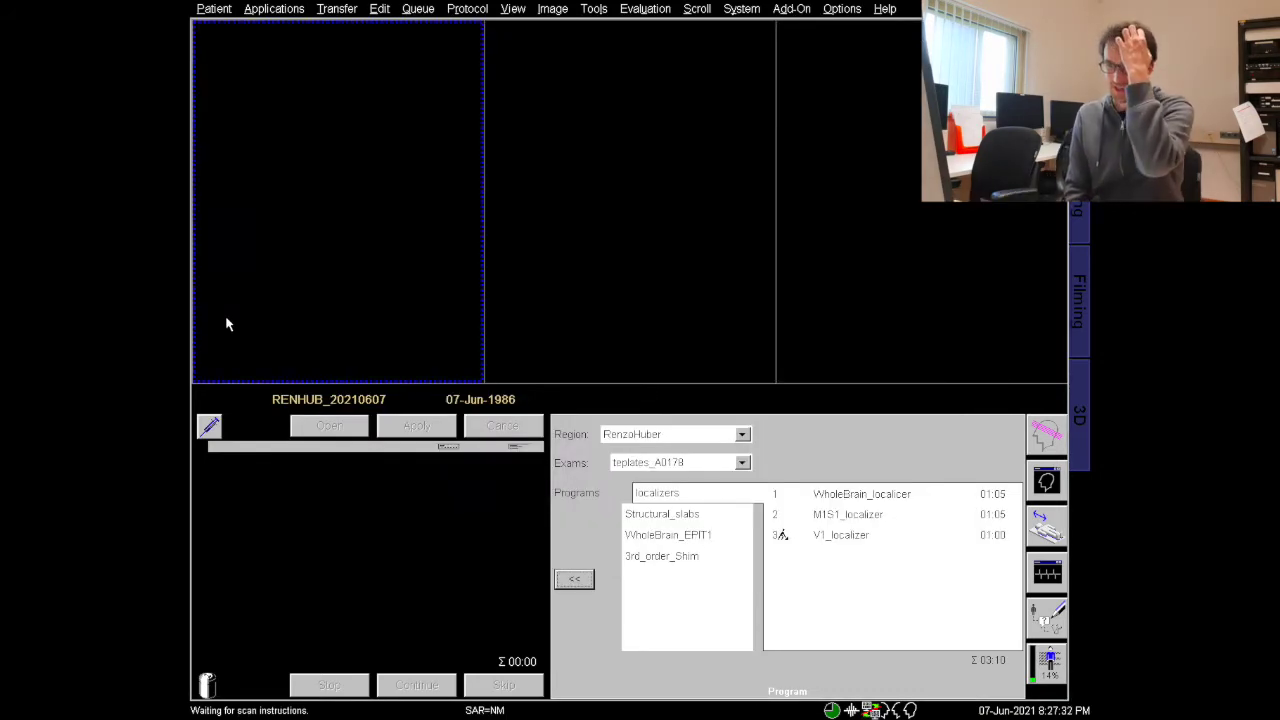
- Load the 3rd_order_Shim program and select its localiser protocol
left_click(729, 557)
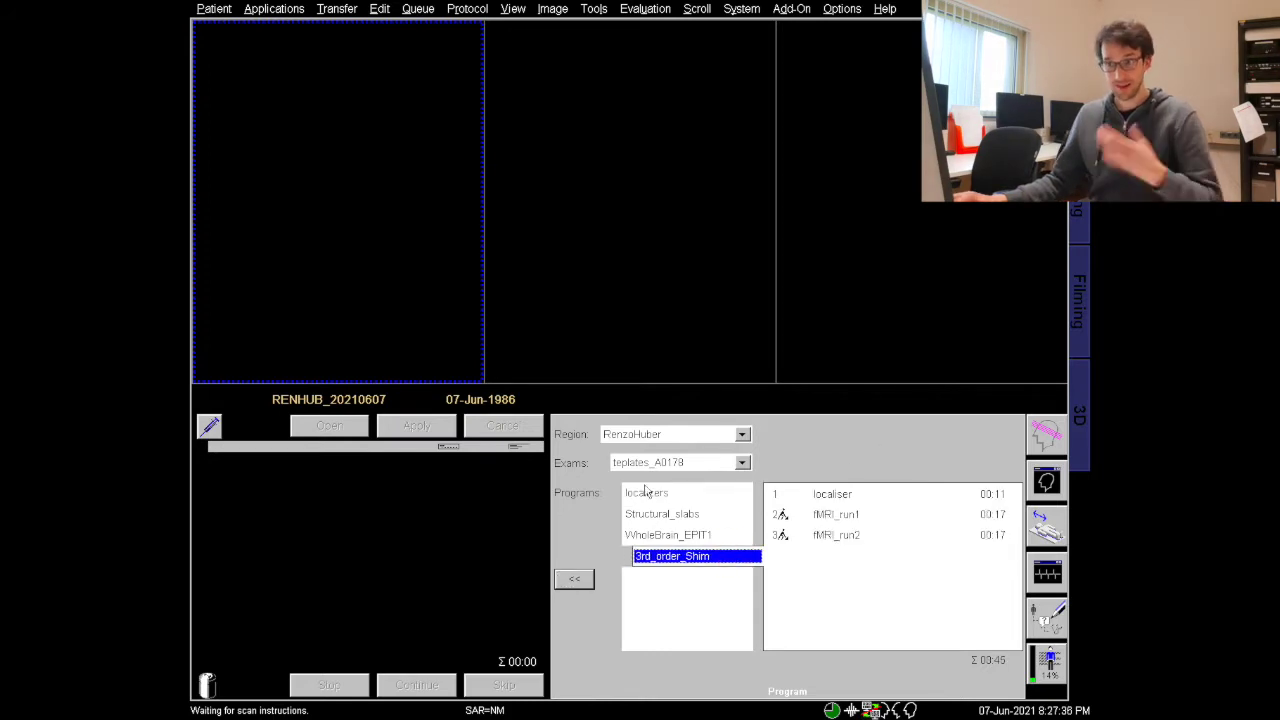
left_click(867, 498)
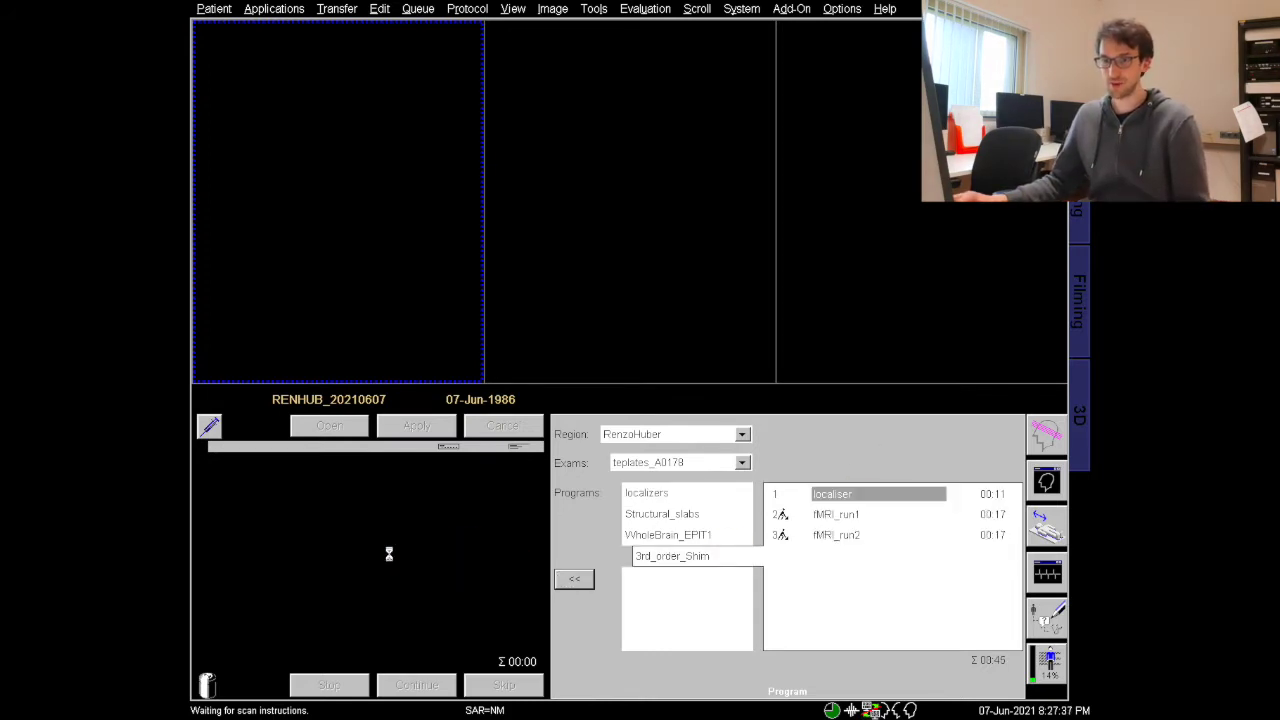
left_click(620, 696)
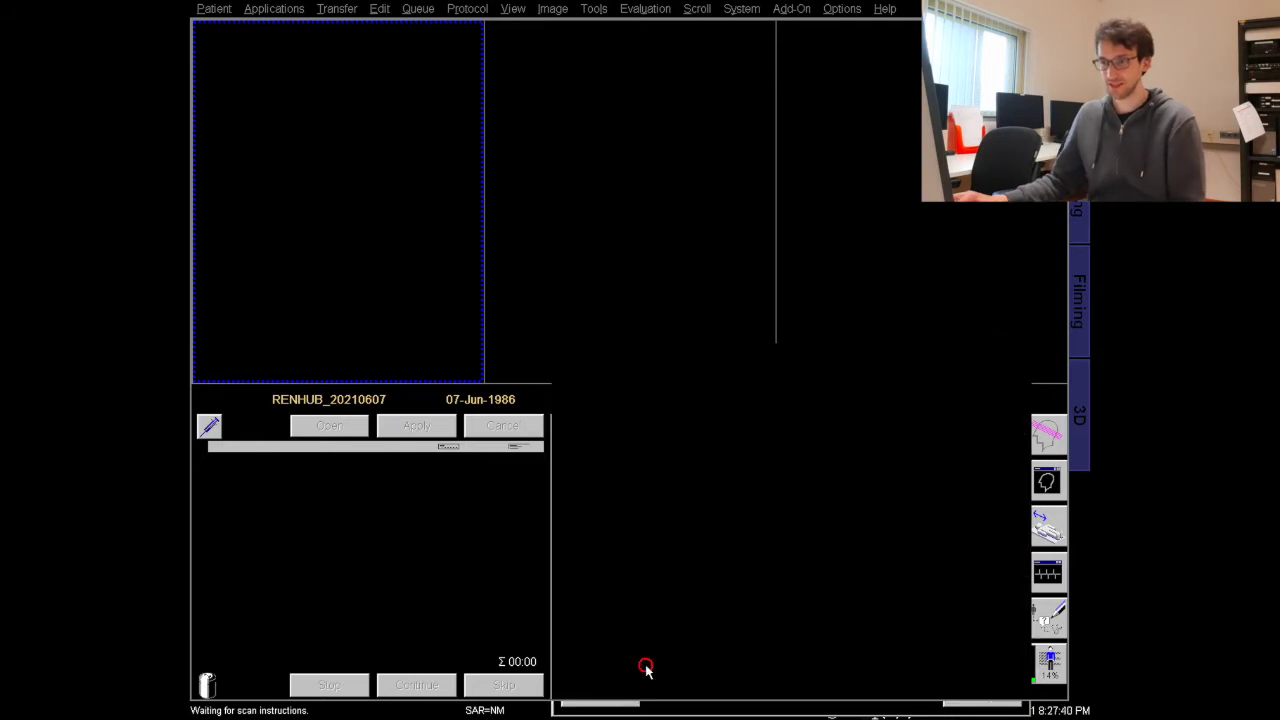
- Add the localiser to the queue, confirm the patient is in the magnet, and continue past the reference amplitude warning
left_click(833, 494)
left_click_drag(833, 494, 269, 514)
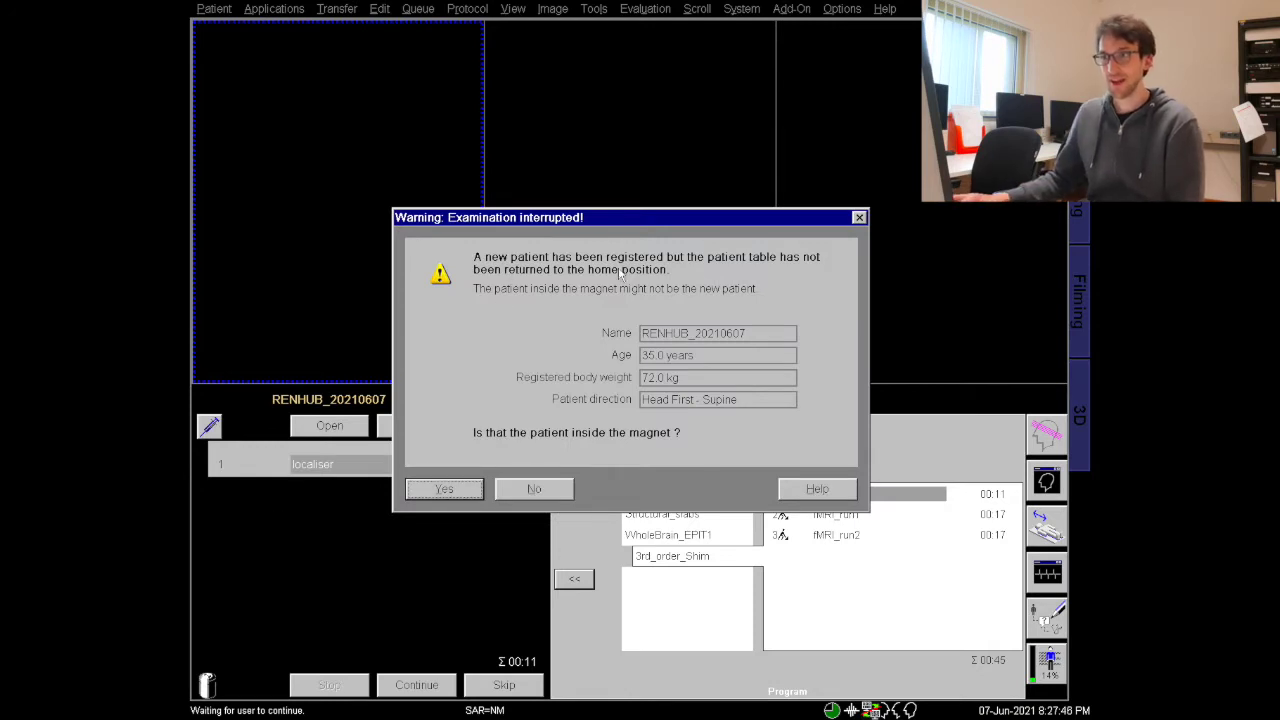
left_click(464, 490)
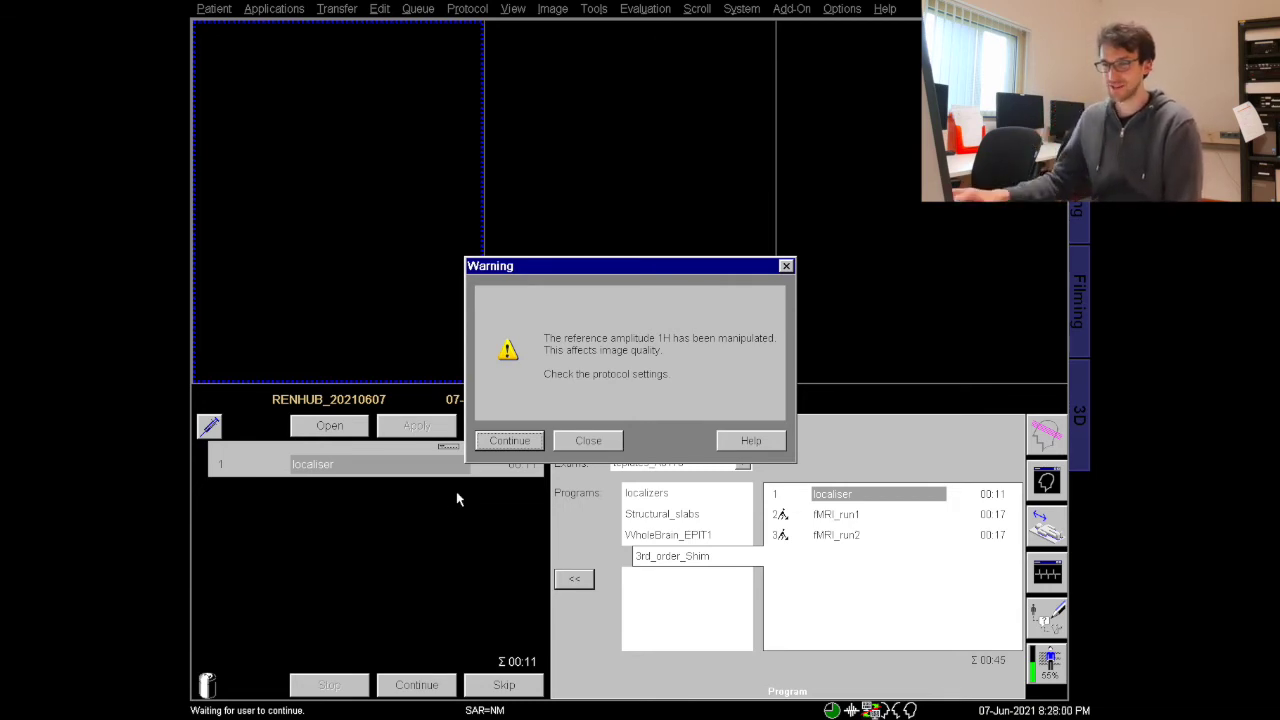
left_click(526, 445)
left_click(526, 446)
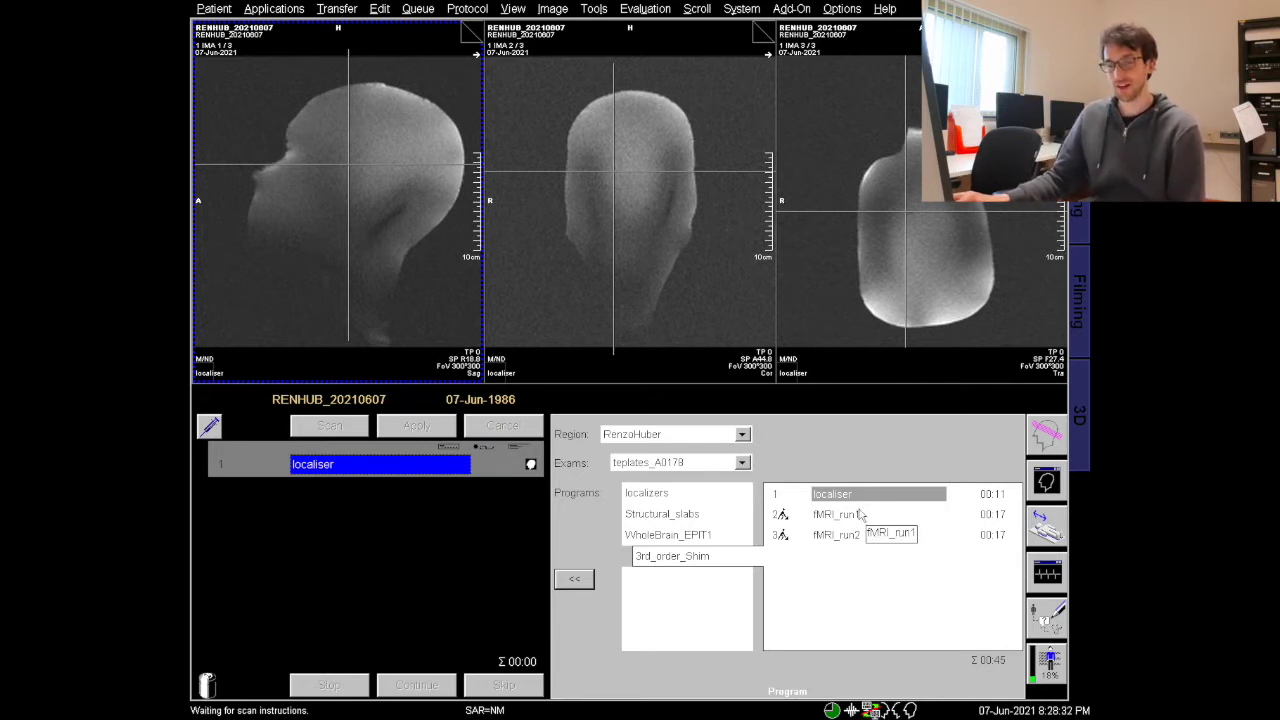
- Queue fMRI_run1 after the localiser and open it for slice positioning
left_click_drag(862, 514, 430, 545)
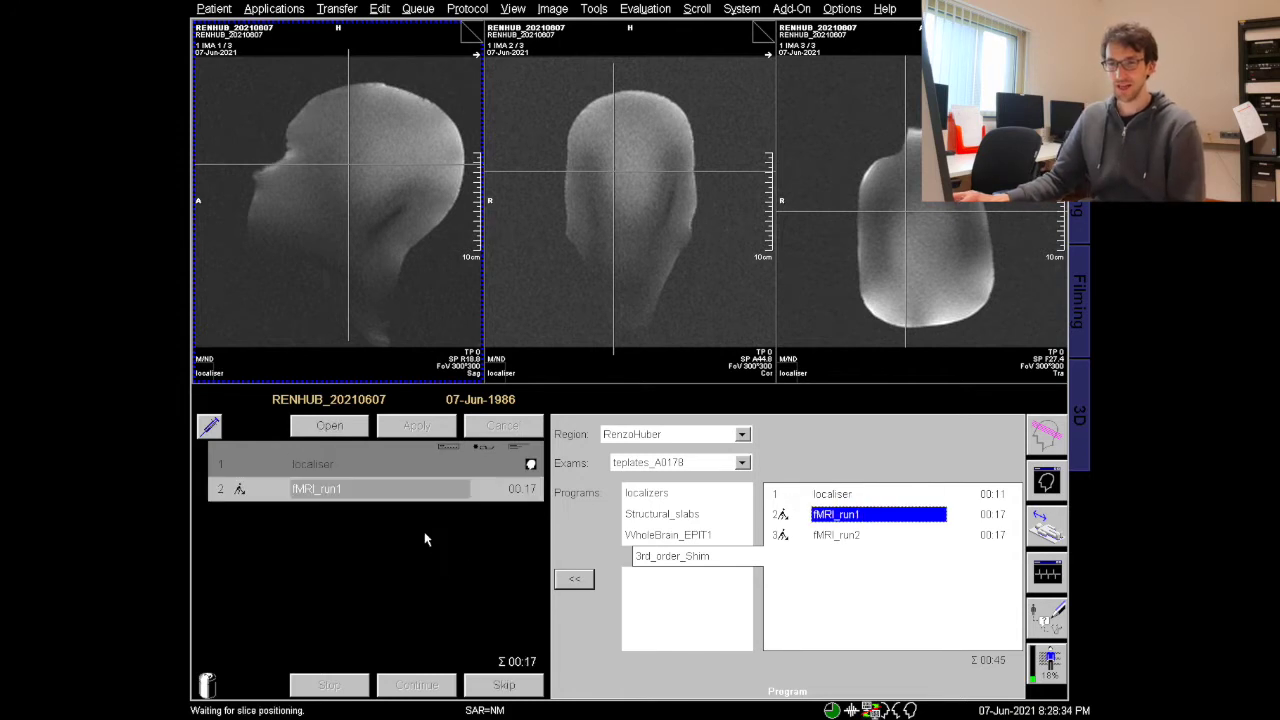
double_click(358, 500)
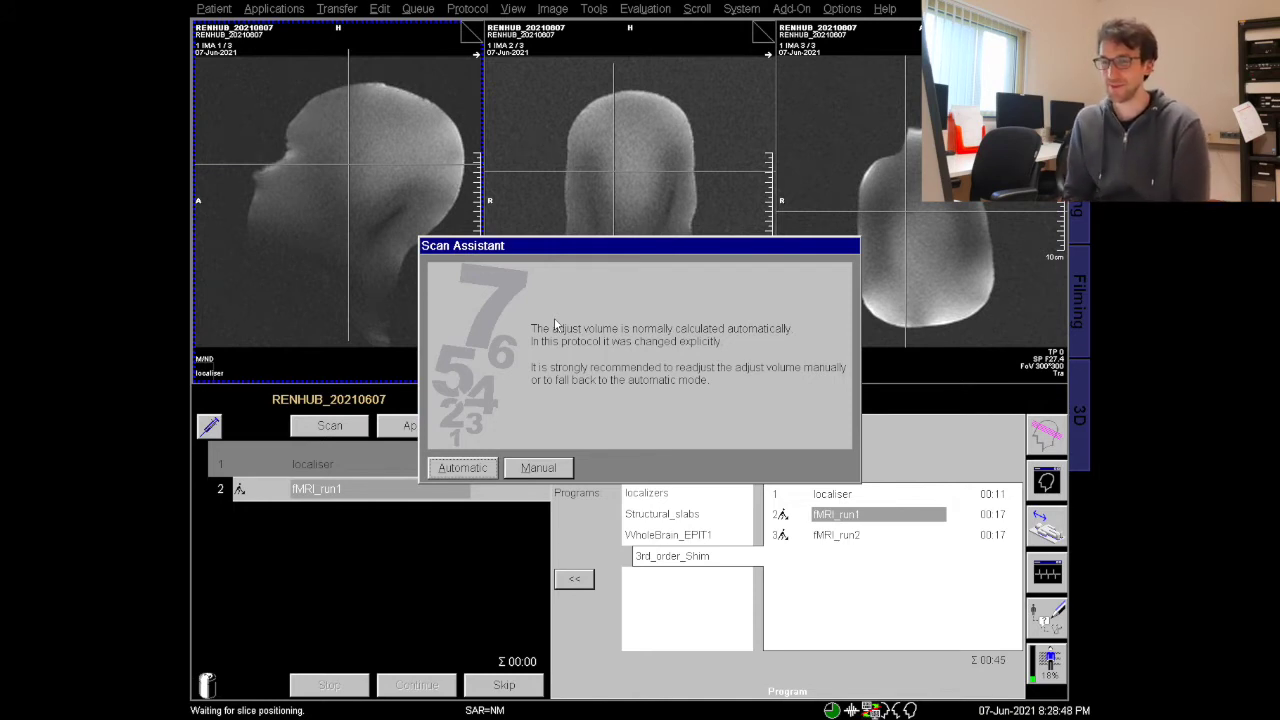
- Set the adjust volume manually, lower fMRI_run1's slab slightly and shrink the green adjust box from the top
left_click(544, 467)
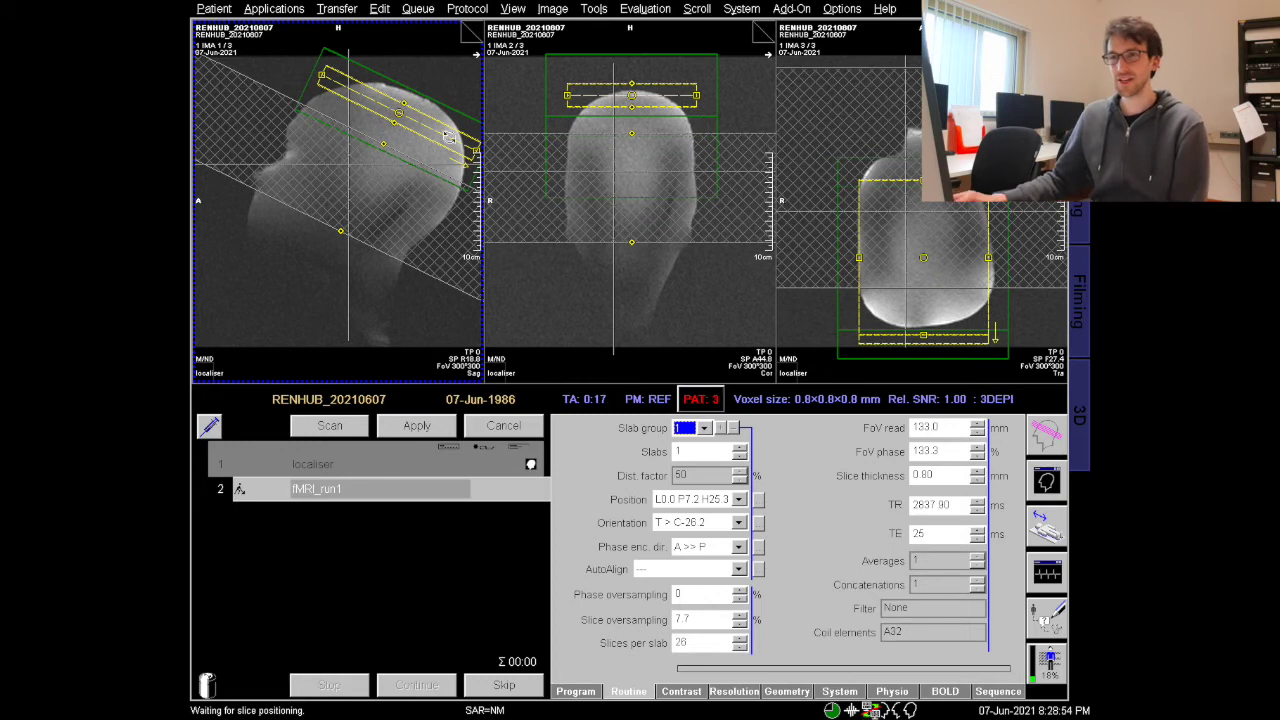
left_click_drag(399, 113, 398, 123)
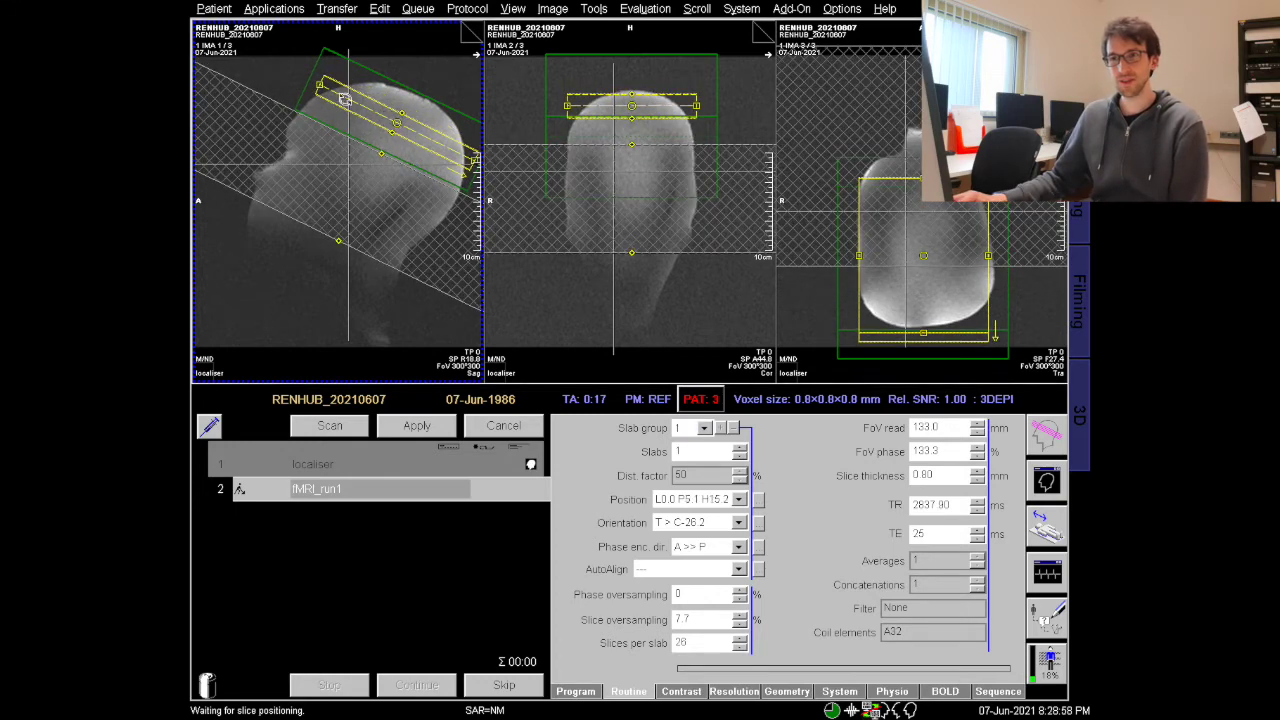
left_click(410, 89)
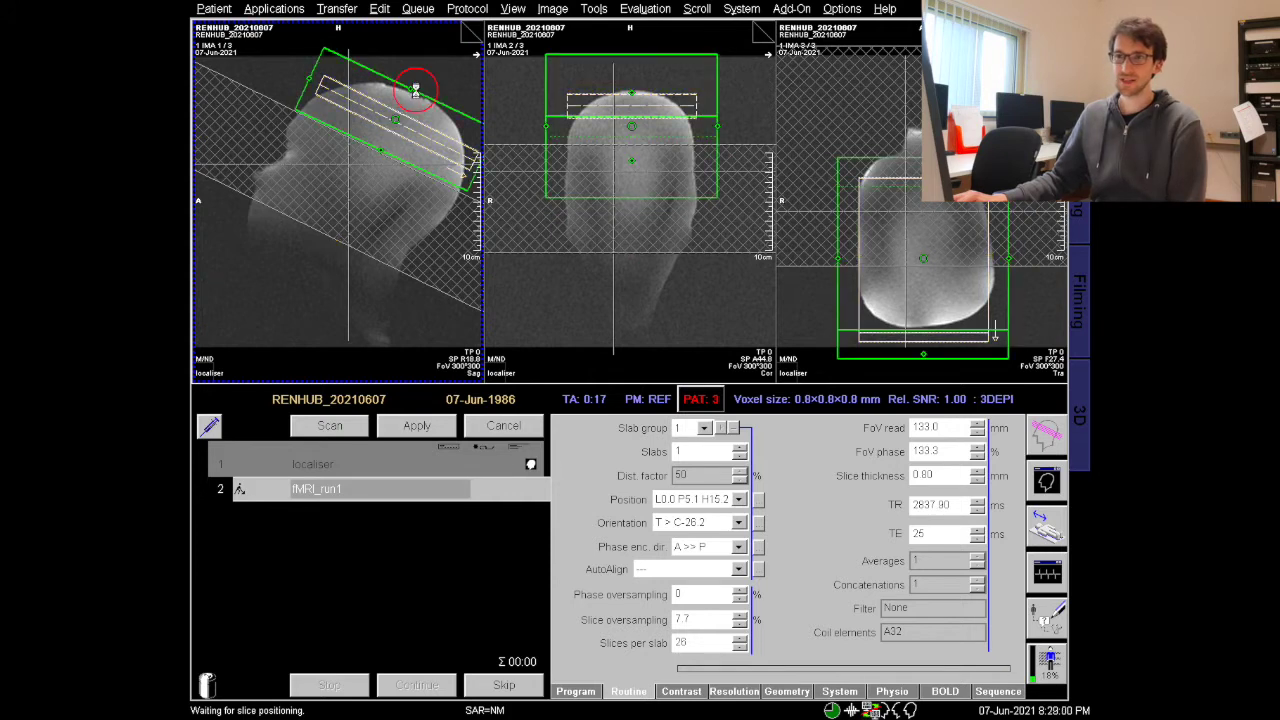
left_click_drag(410, 89, 396, 125)
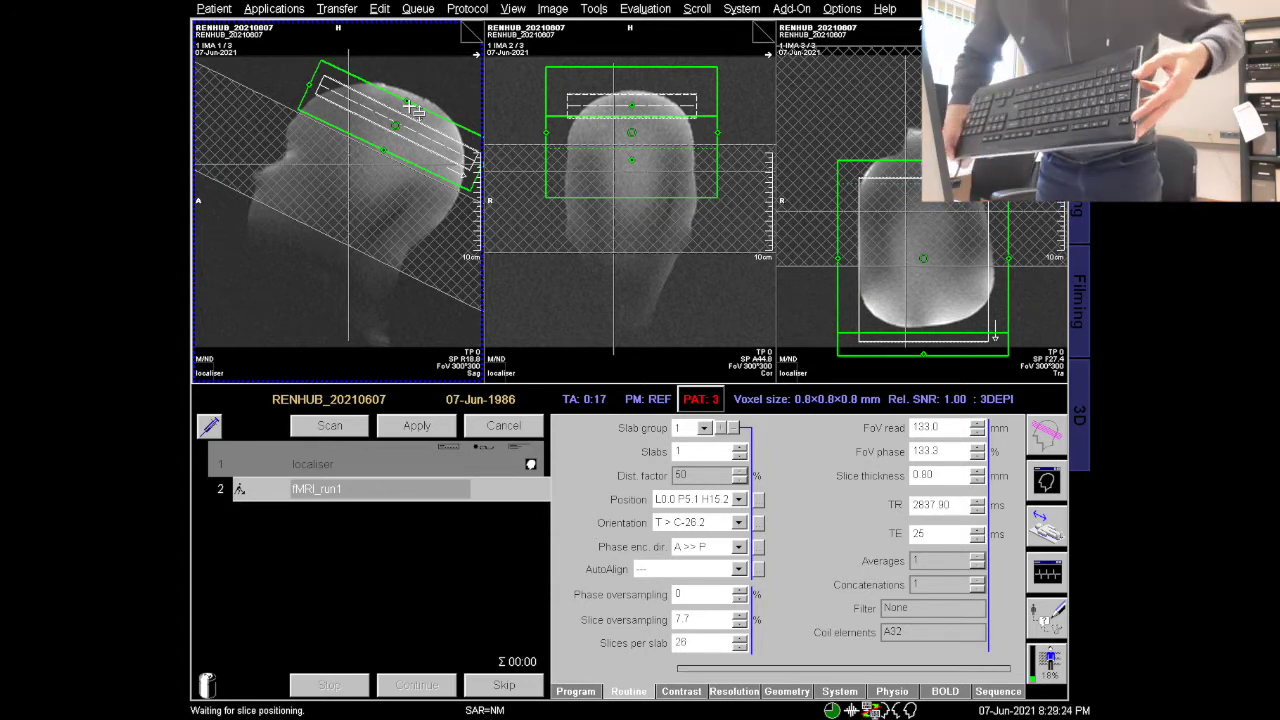
- Run Scannexus_shim_calc_info.exe from TestAutomations to show the shim calculation report
key("super")
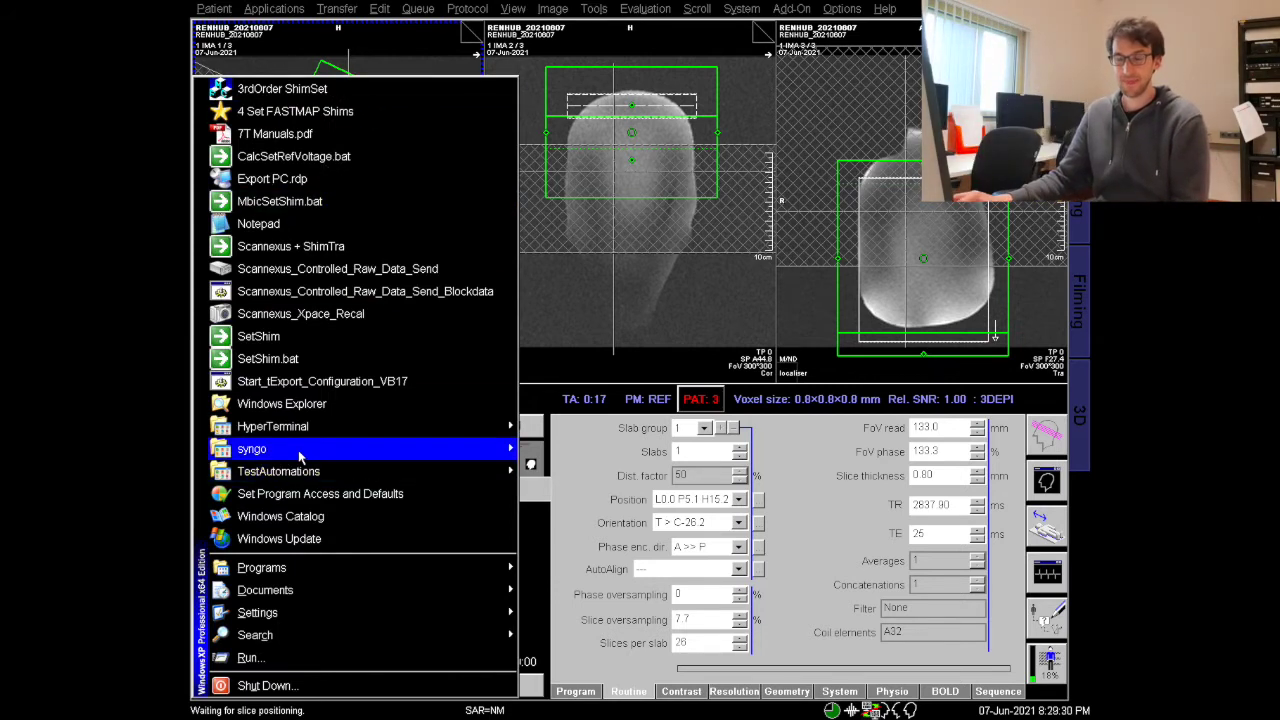
mouse_move(299, 456)
mouse_move(270, 476)
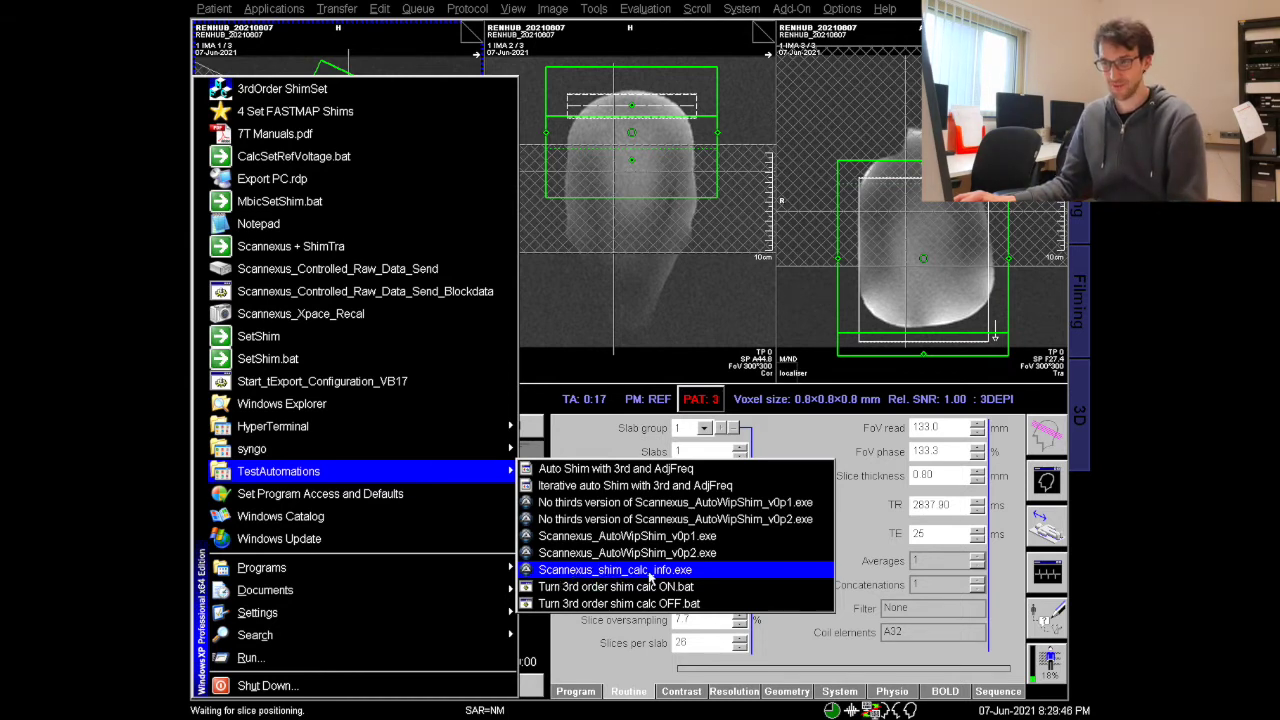
left_click(649, 572)
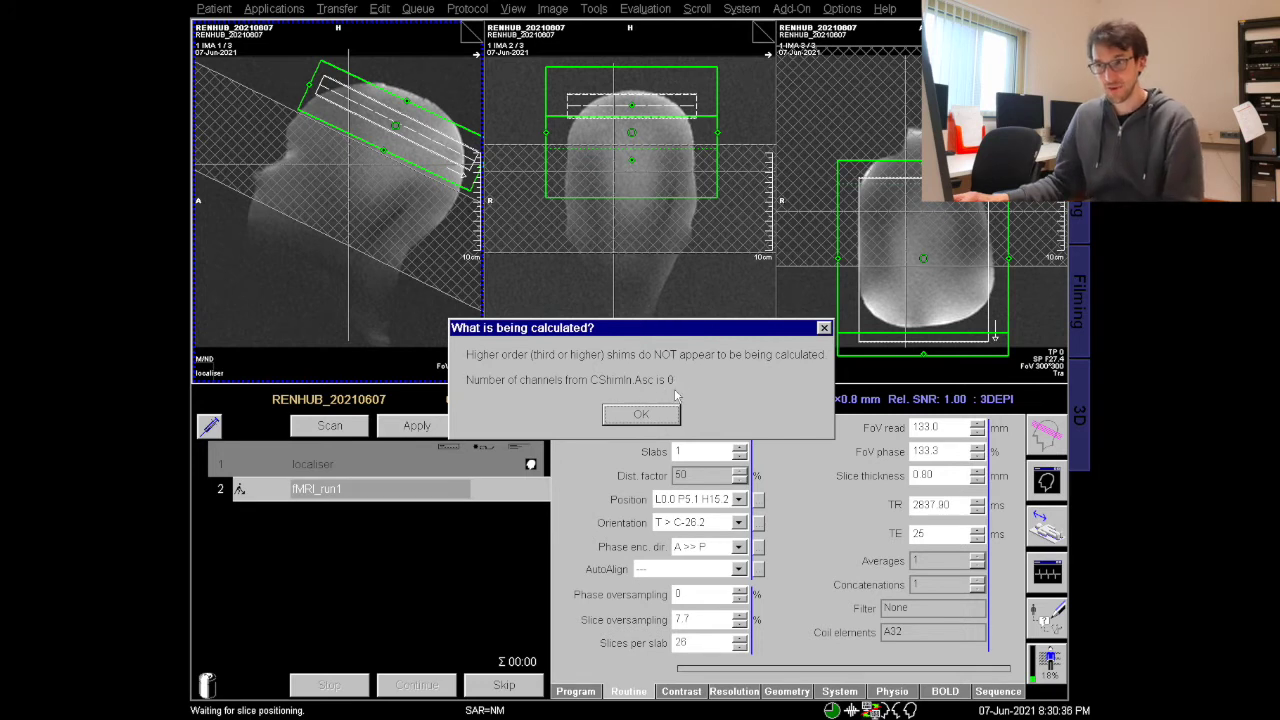
- Dismiss the 'What is being calculated?' notice with OK
left_click(668, 414)
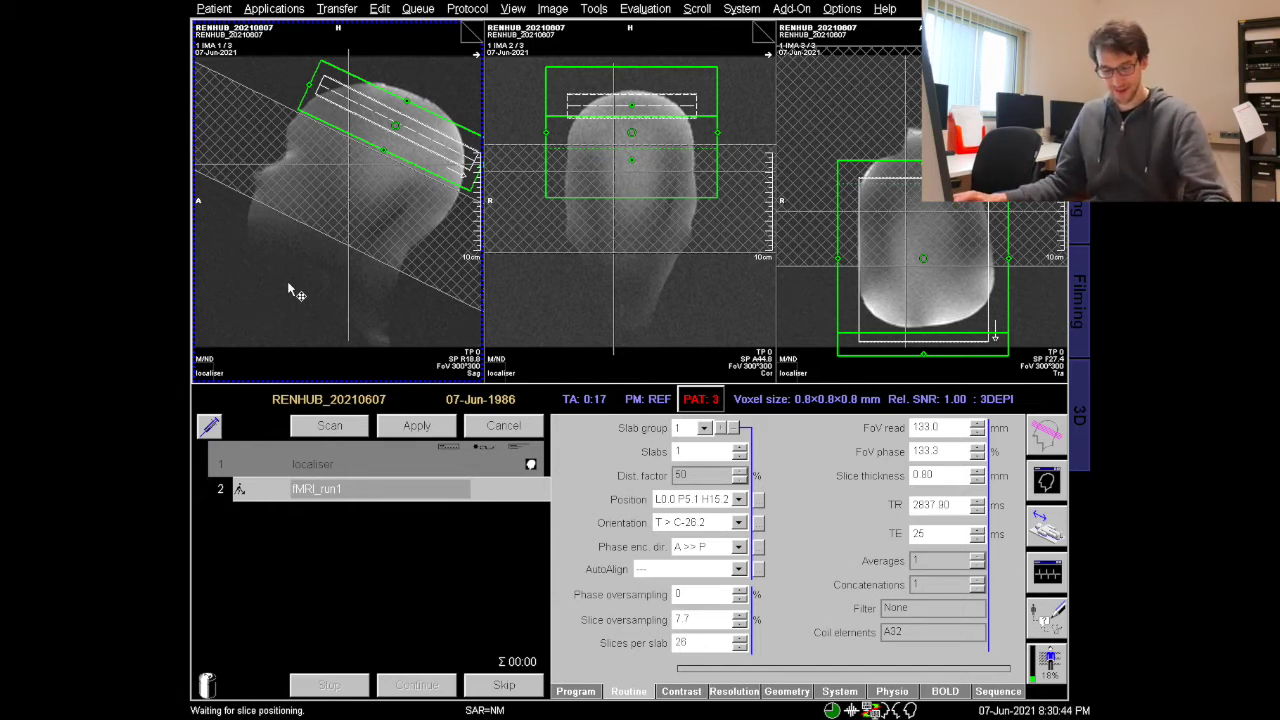
- Run 'Turn 3rd order shim calc ON.bat' from TestAutomations and close its console when finished
key("super")
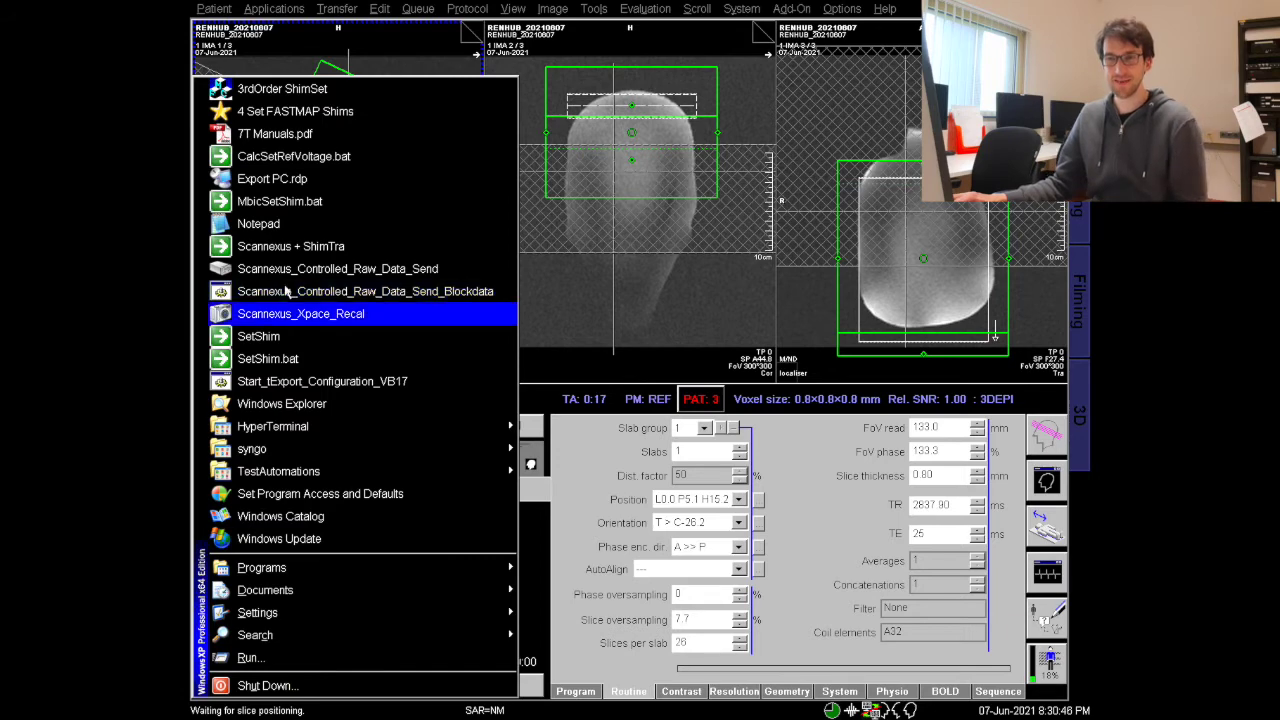
mouse_move(312, 476)
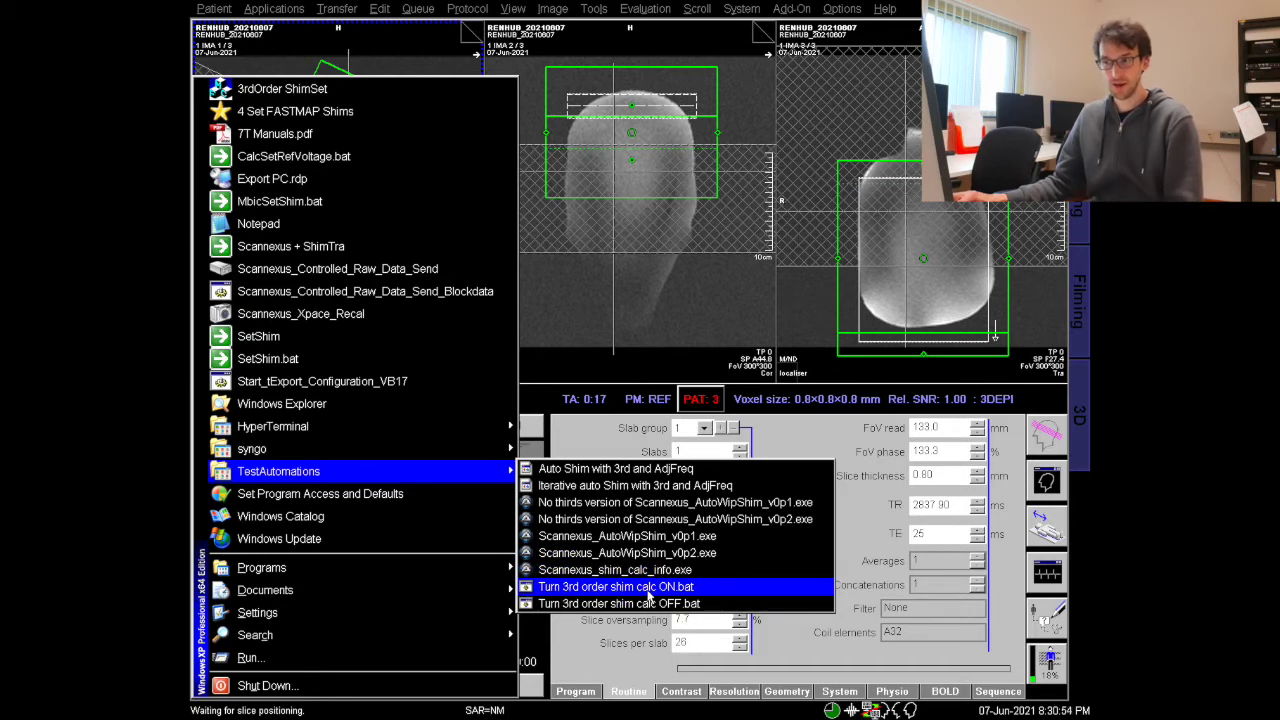
left_click(648, 592)
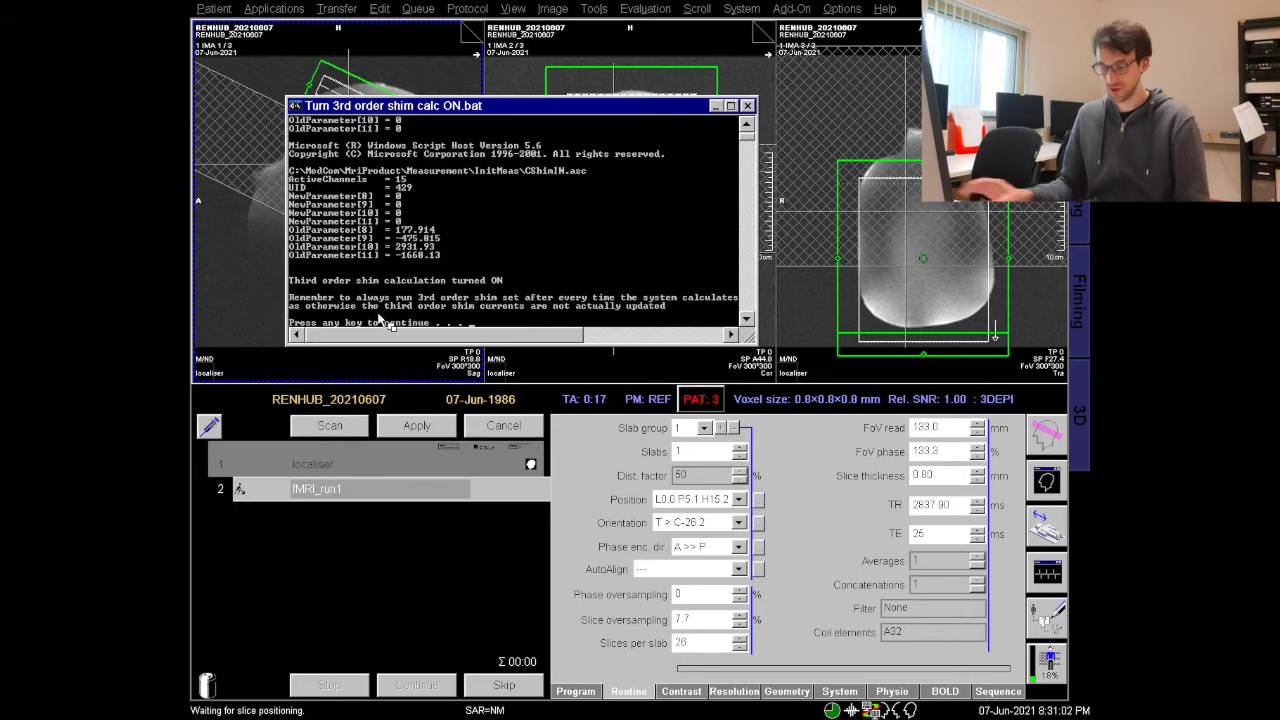
key("Return")
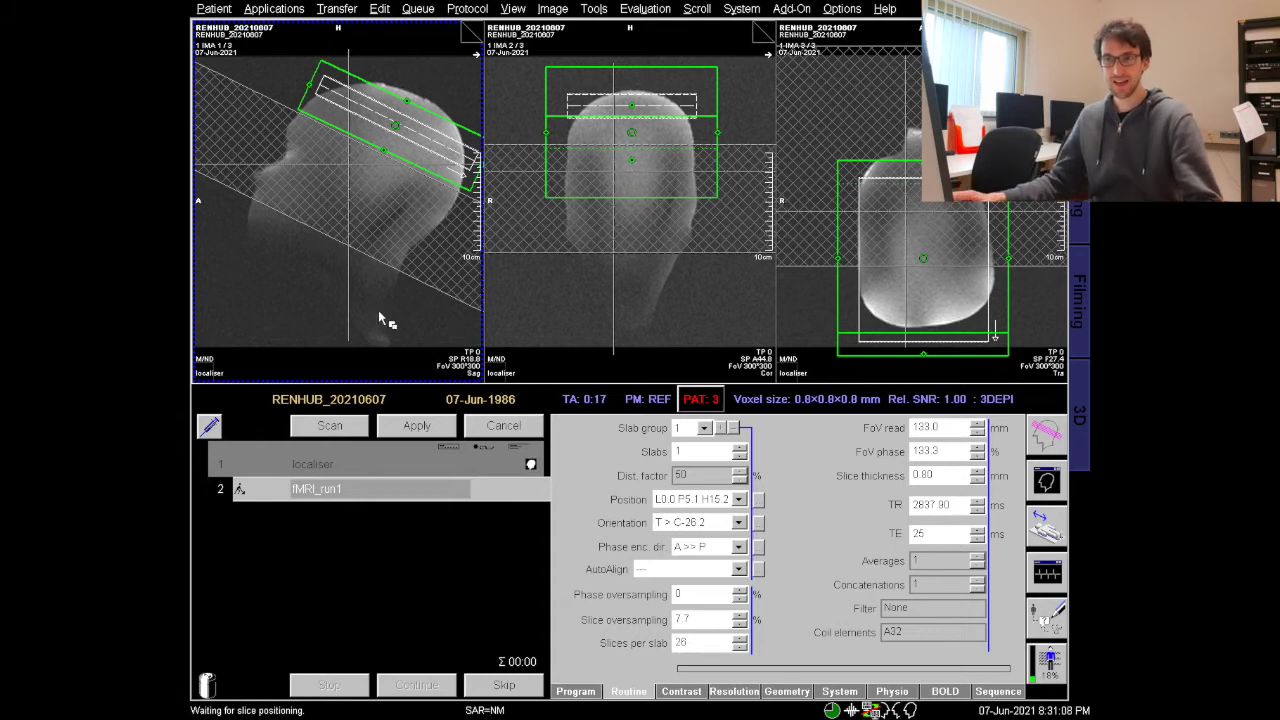
key("super")
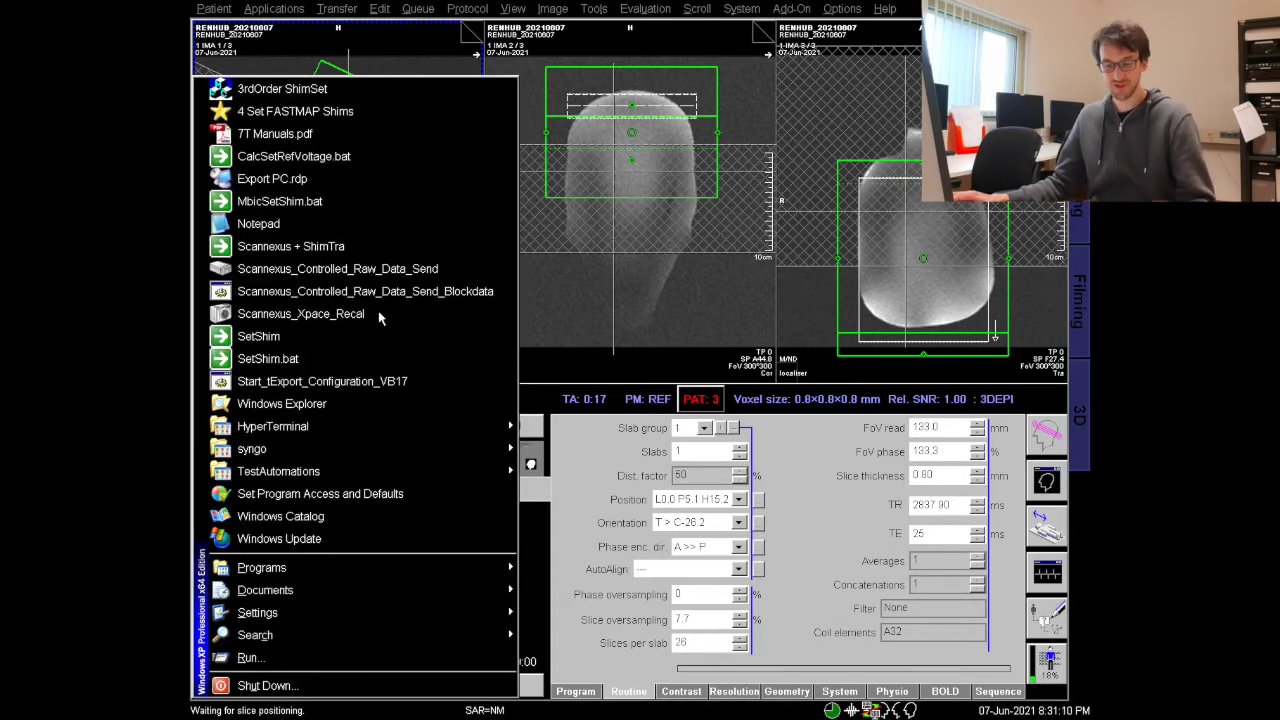
mouse_move(352, 480)
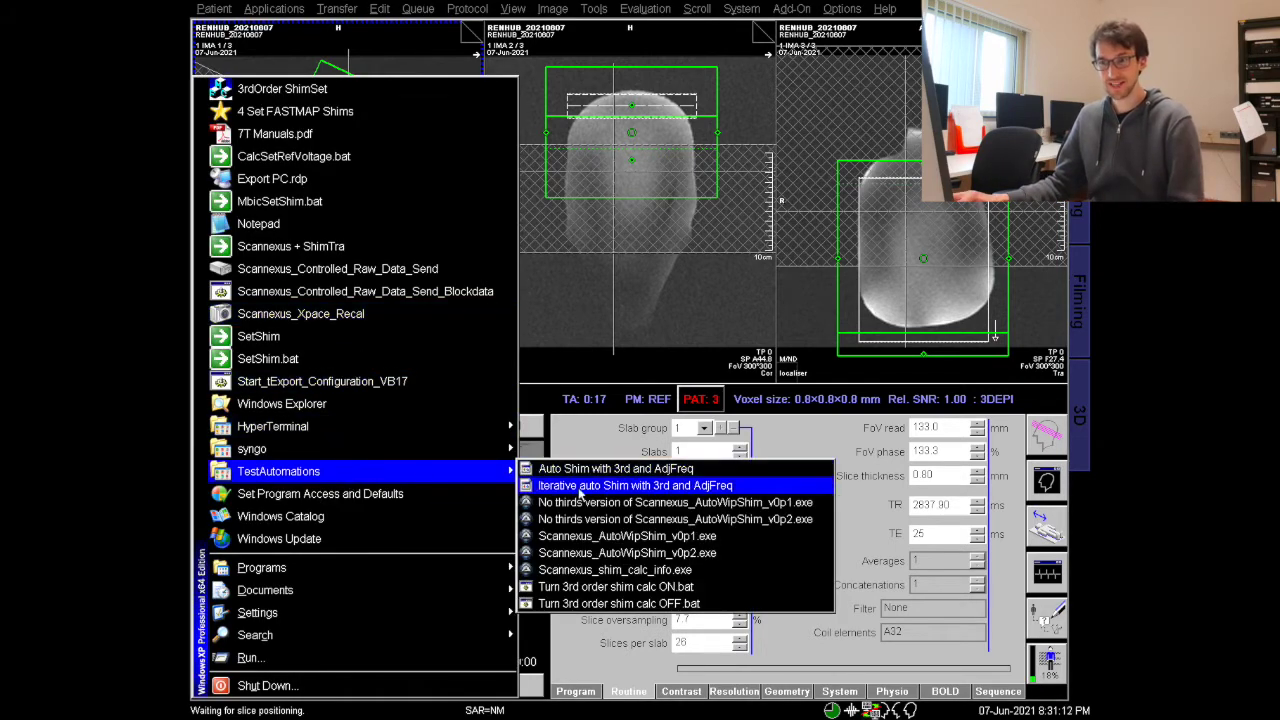
left_click(597, 569)
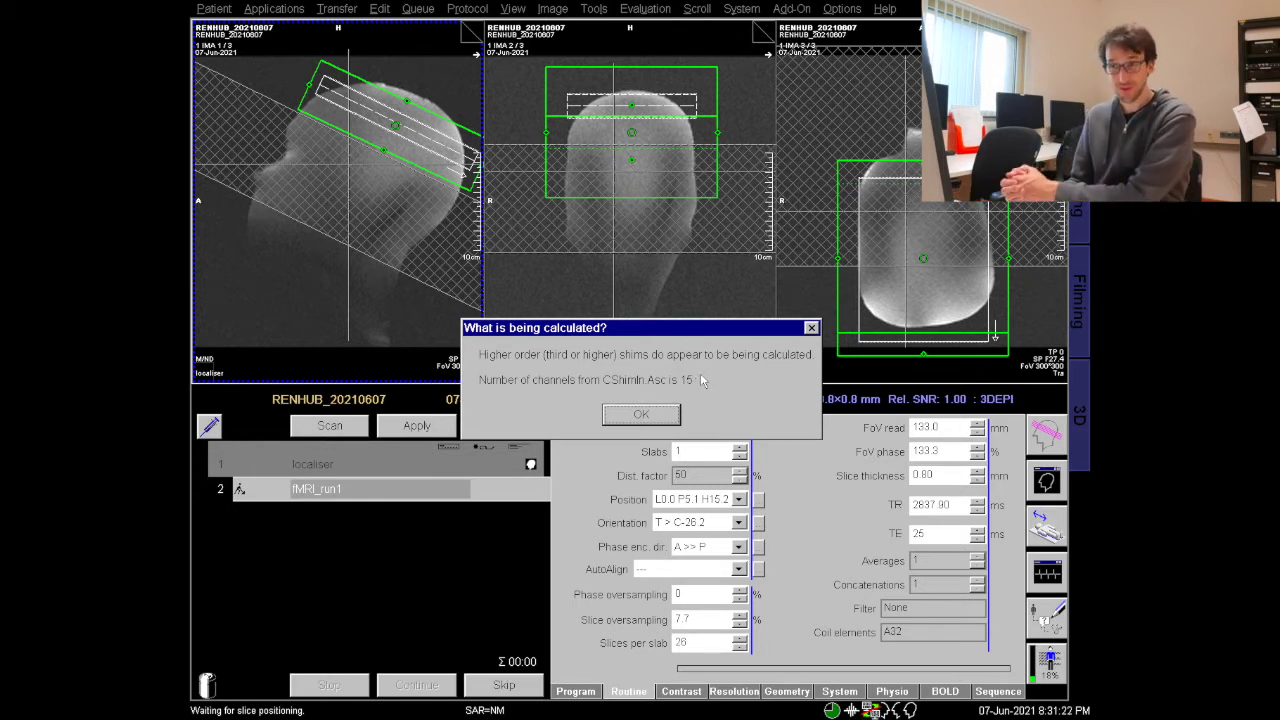
left_click(660, 414)
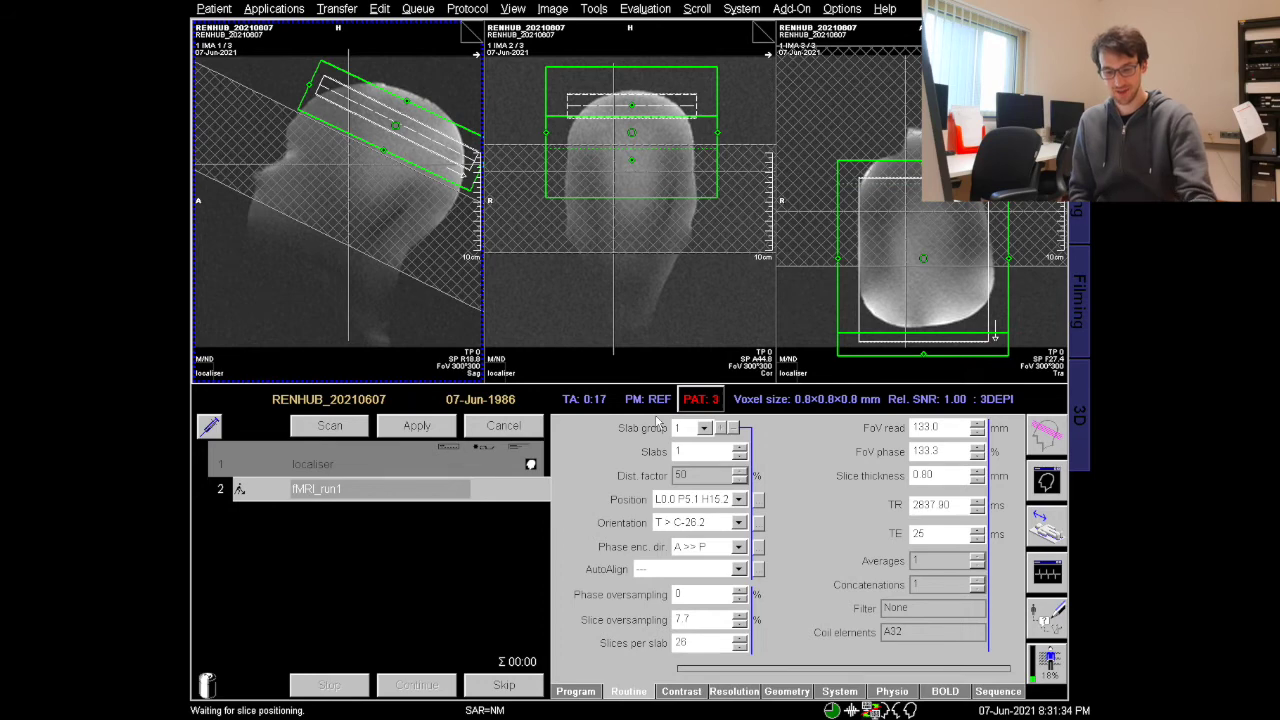
key("super")
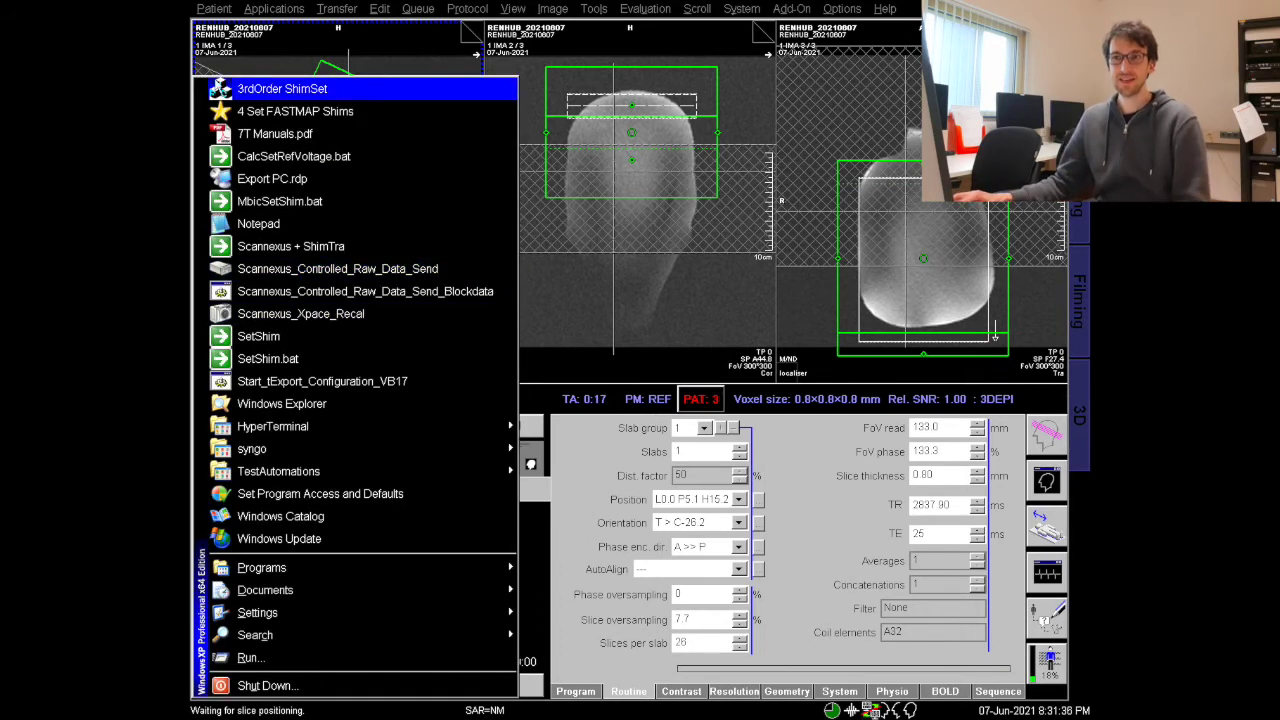
- Launch 3rdOrder ShimSet and move its window to the upper left of the screen
left_click(284, 92)
left_click_drag(628, 222, 411, 40)
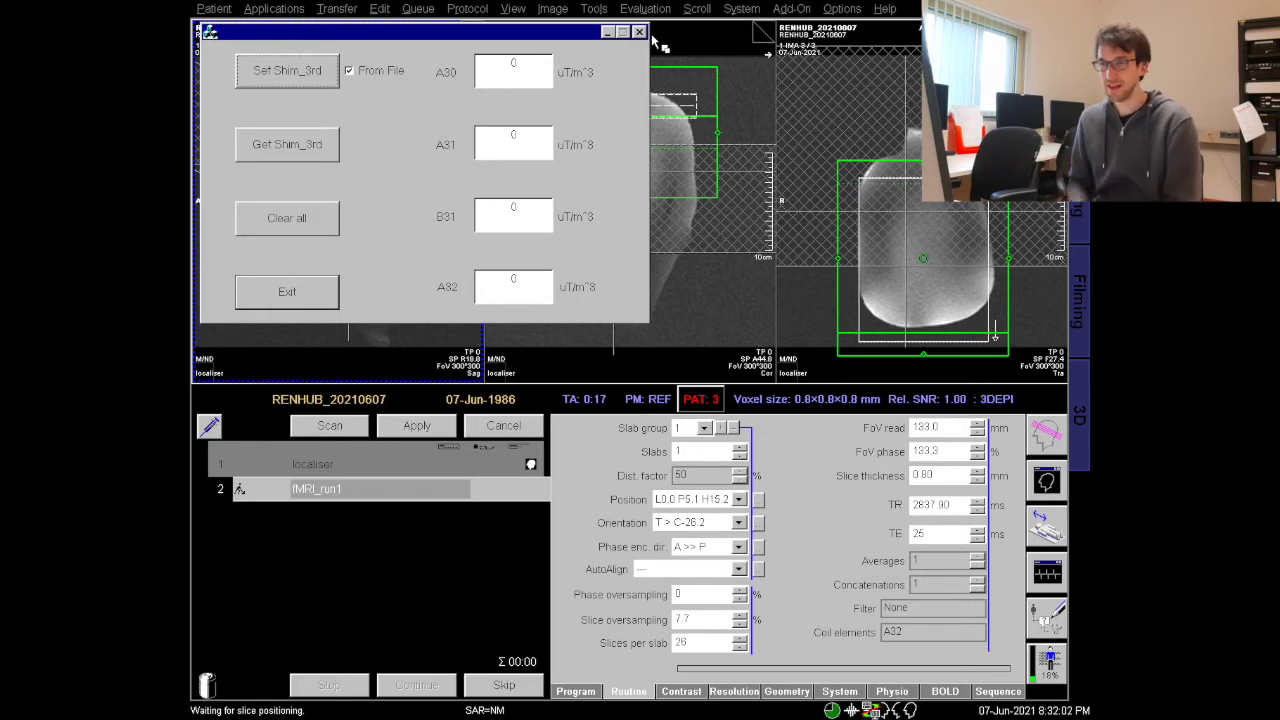
left_click_drag(455, 36, 285, 56)
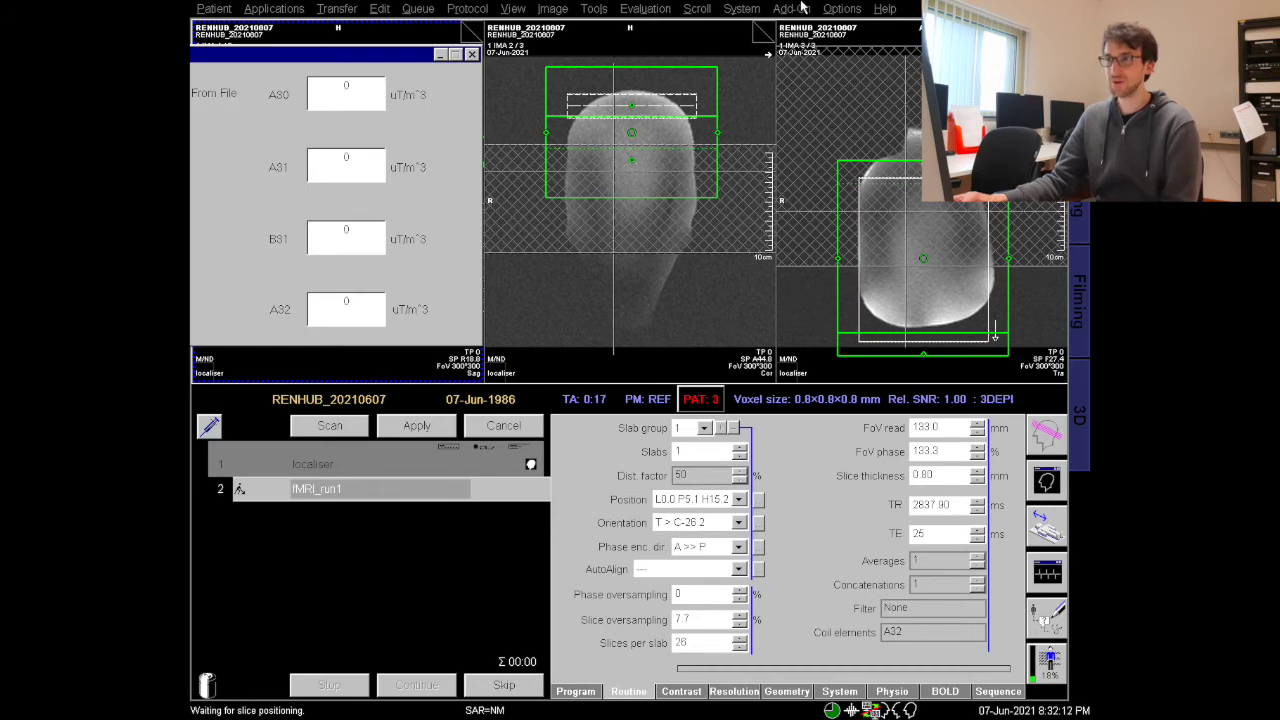
left_click(754, 12)
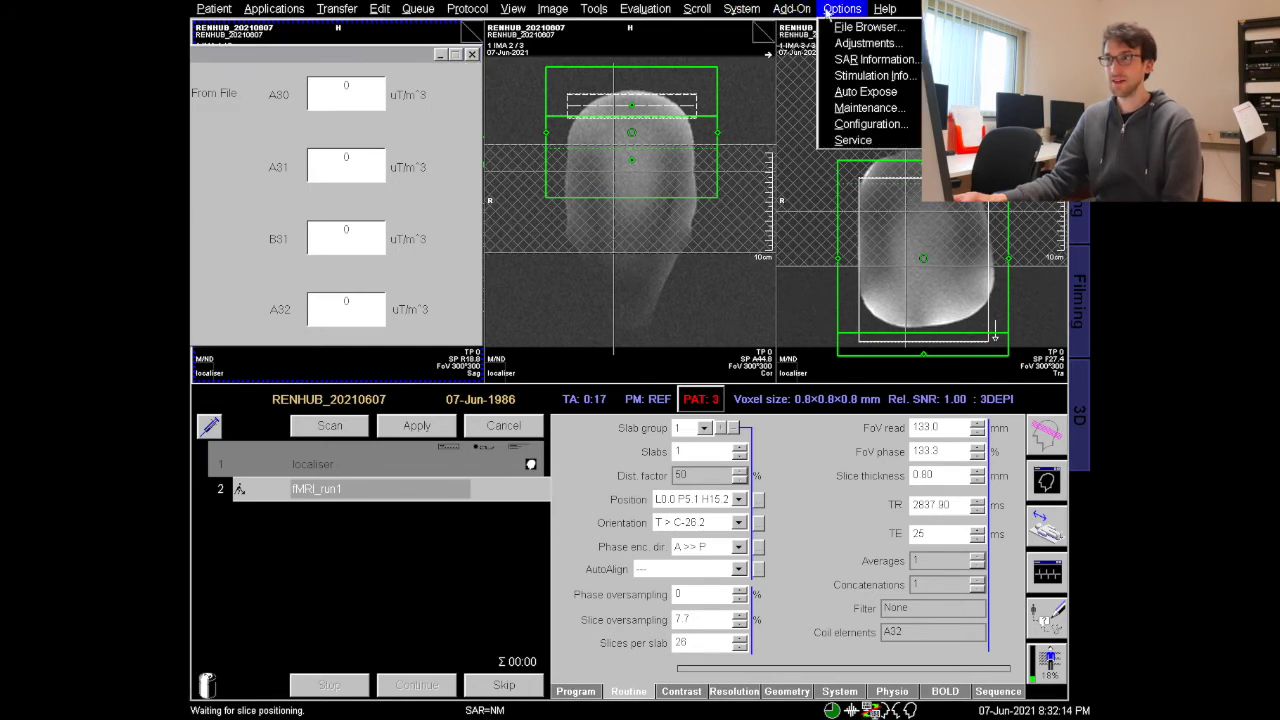
- Run the manual frequency adjustment to convergence at 297.205433 MHz, then show the 3D Shim page
mouse_move(842, 10)
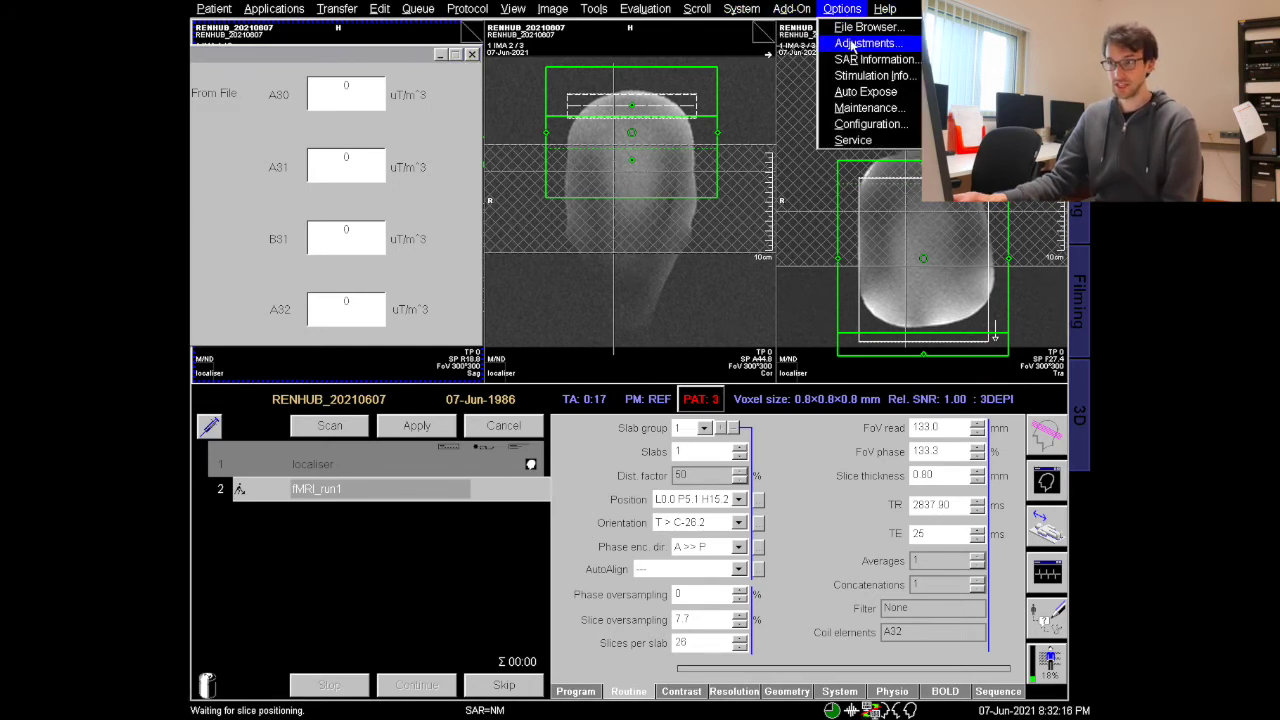
left_click(851, 44)
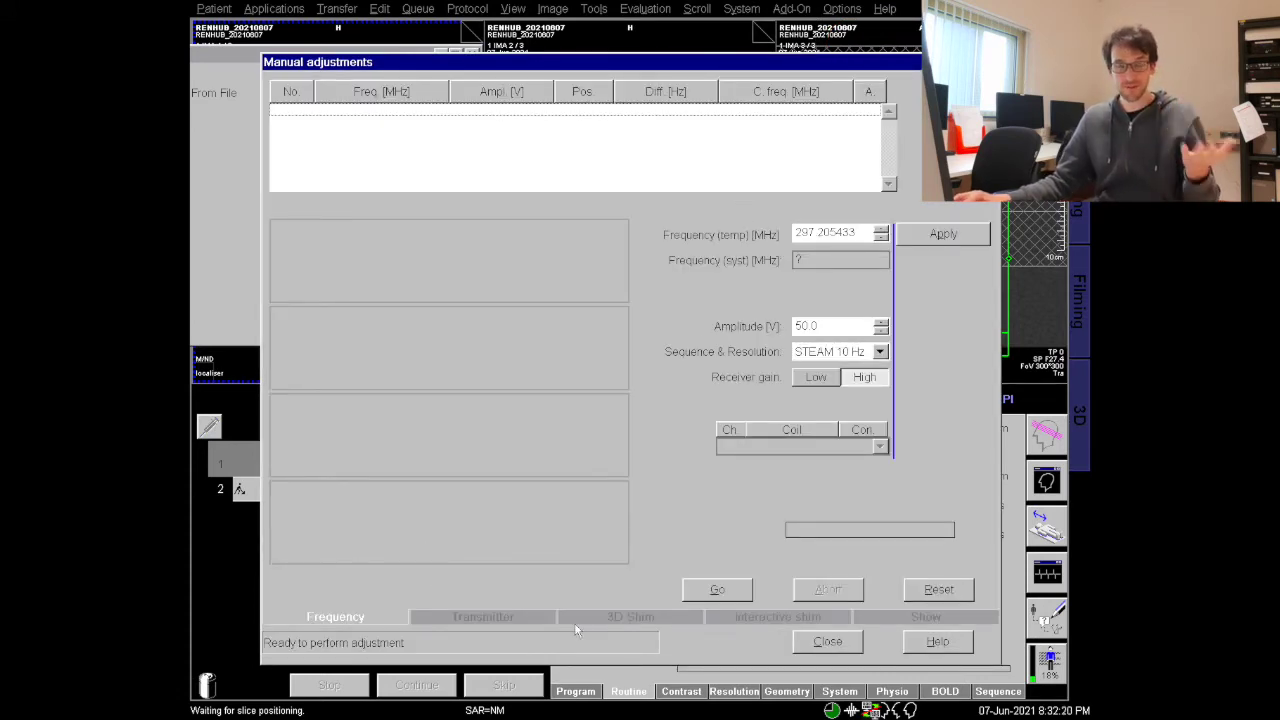
left_click(717, 588)
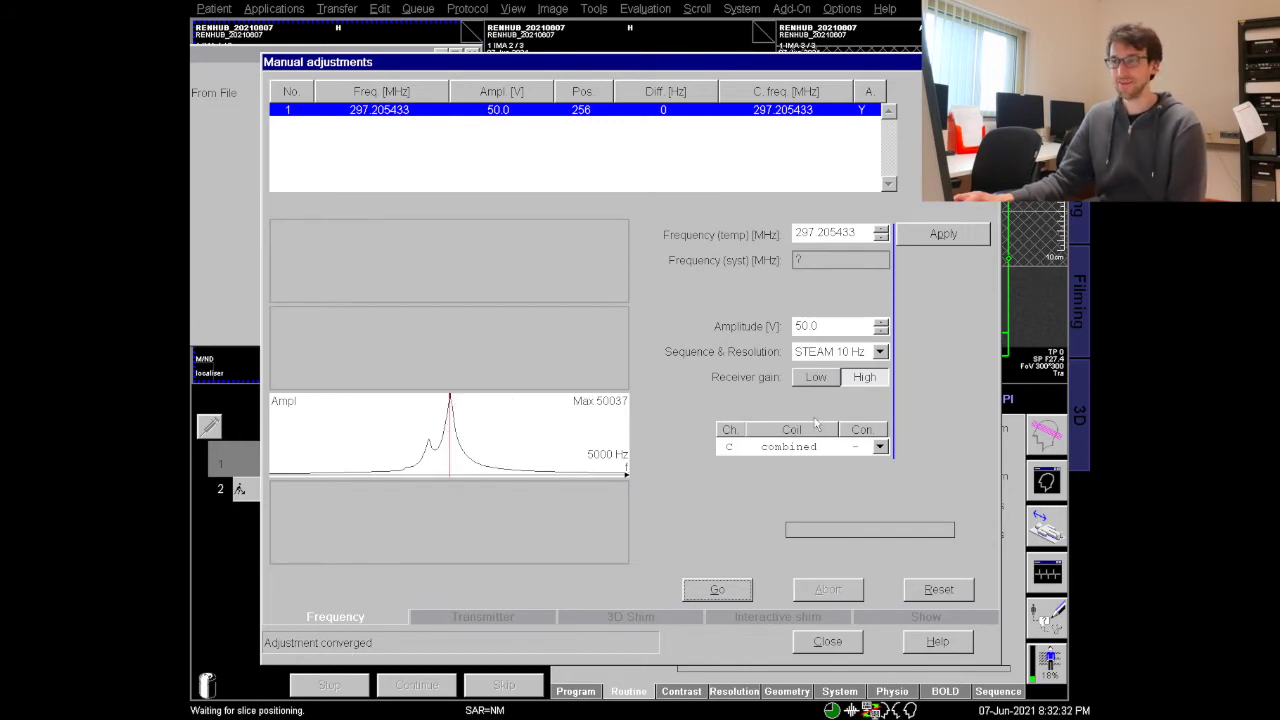
left_click(612, 617)
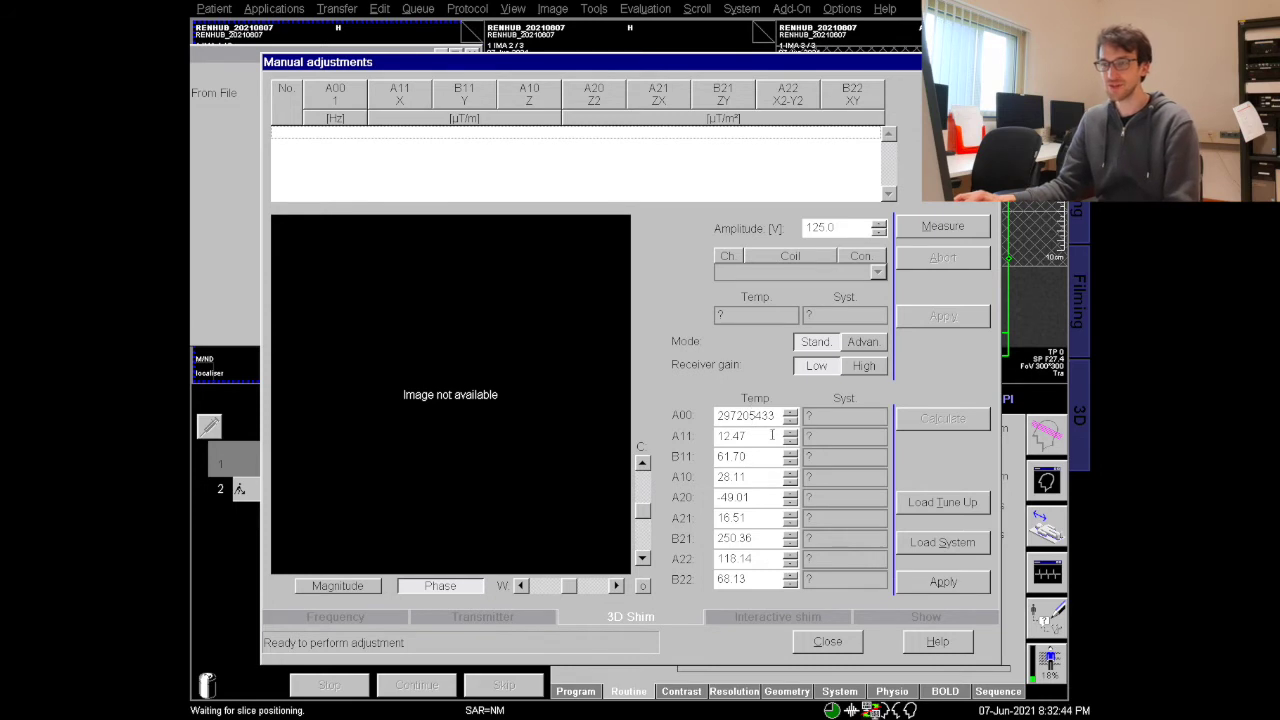
- Measure a field map and calculate new shims such as A11 14.28, B11 56.86, B21 312.98
left_click(948, 230)
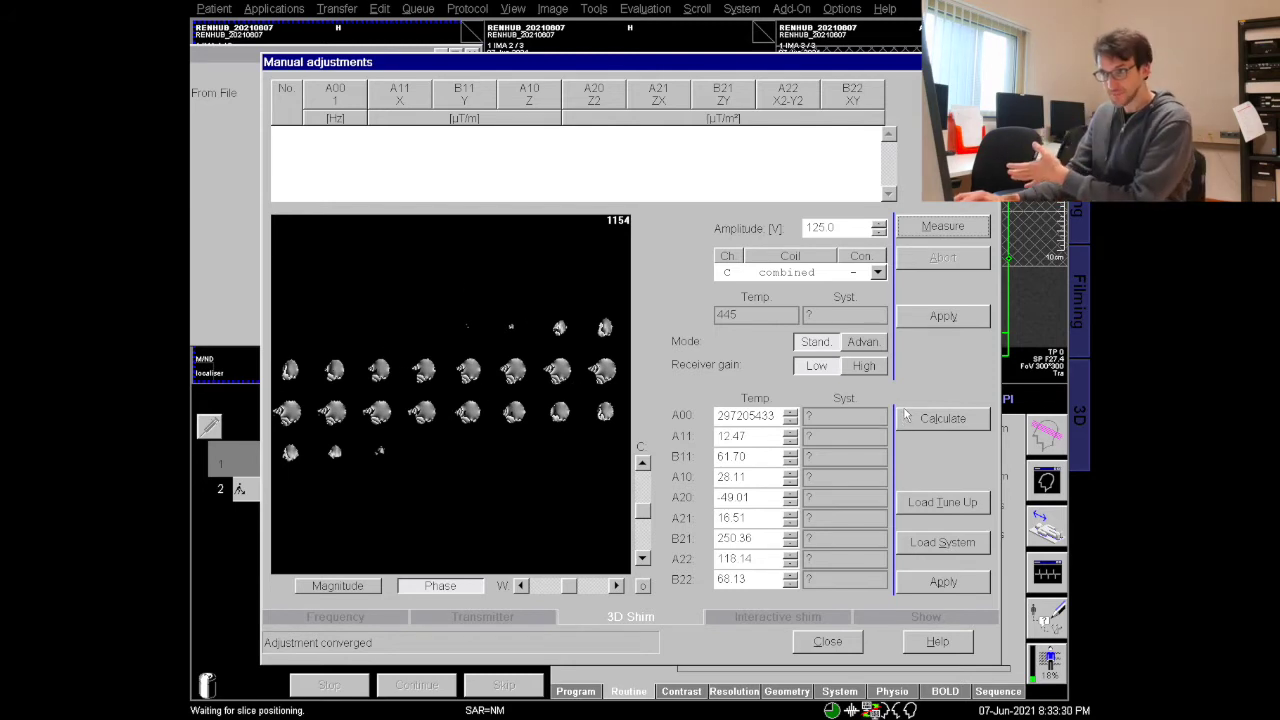
left_click(958, 420)
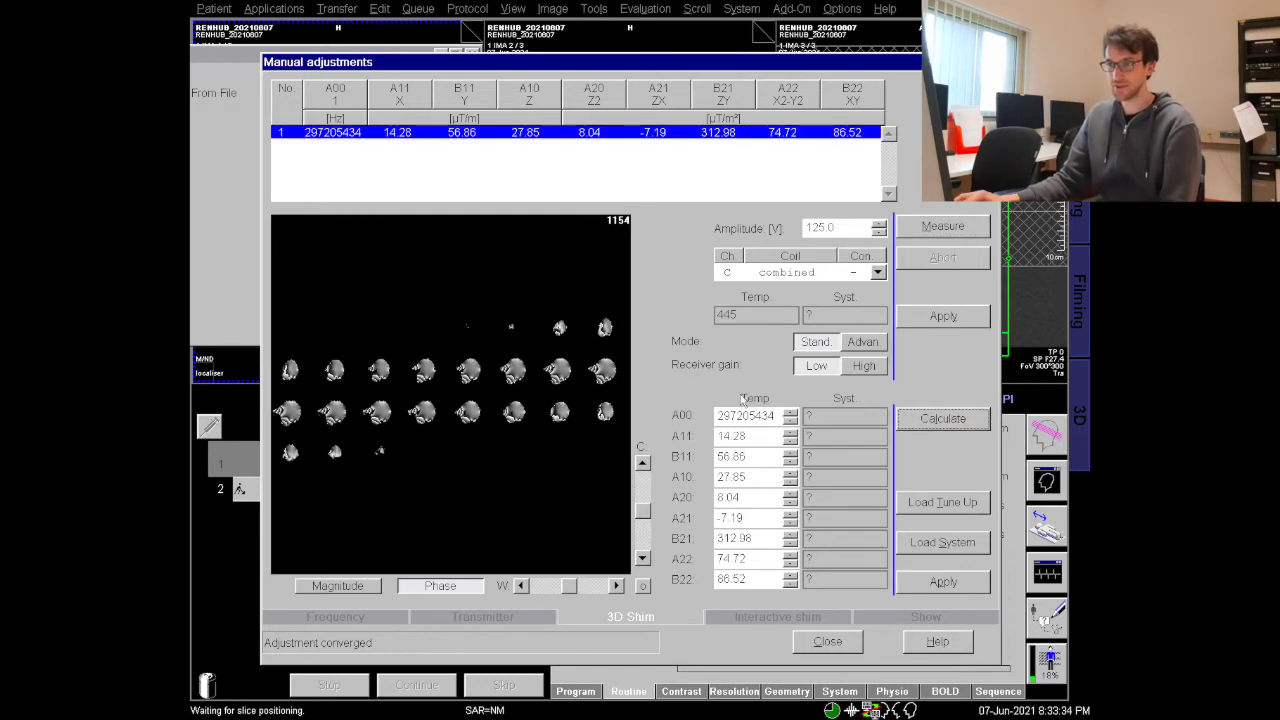
- Apply the calculated shims and set third-order shims from file (A30 1172.797, B31 3538.164)
left_click(950, 584)
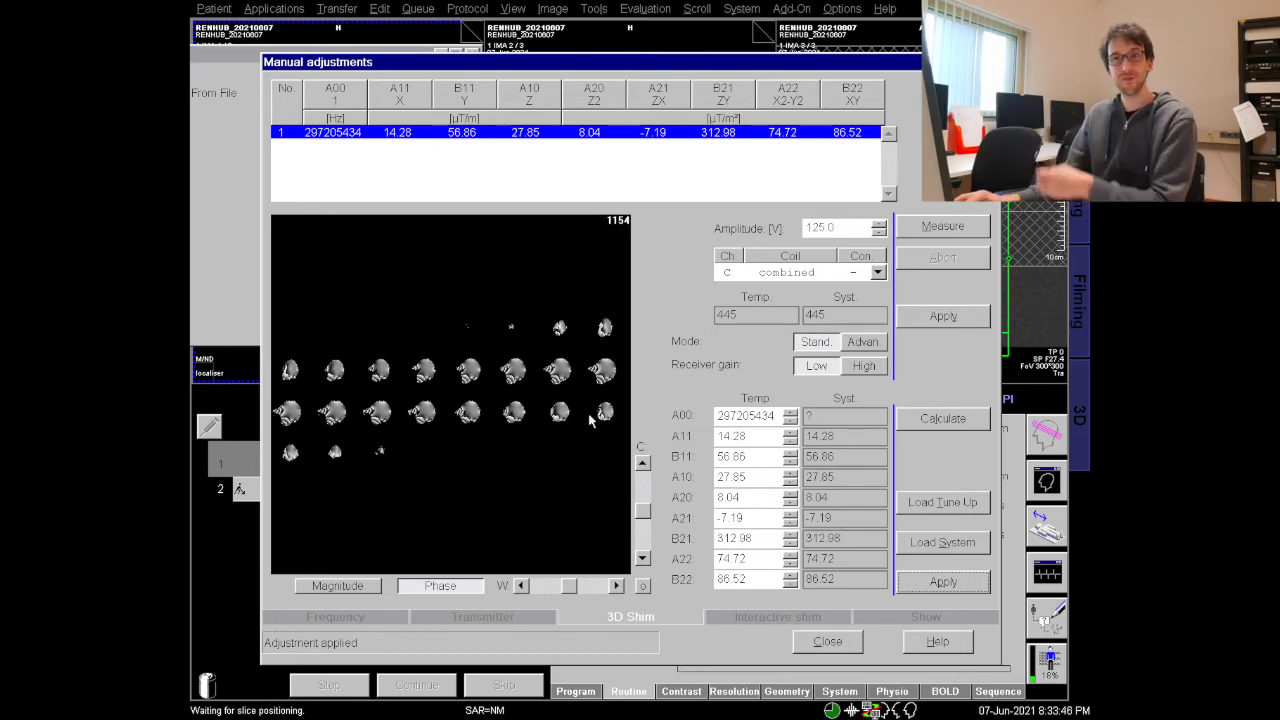
left_click(222, 52)
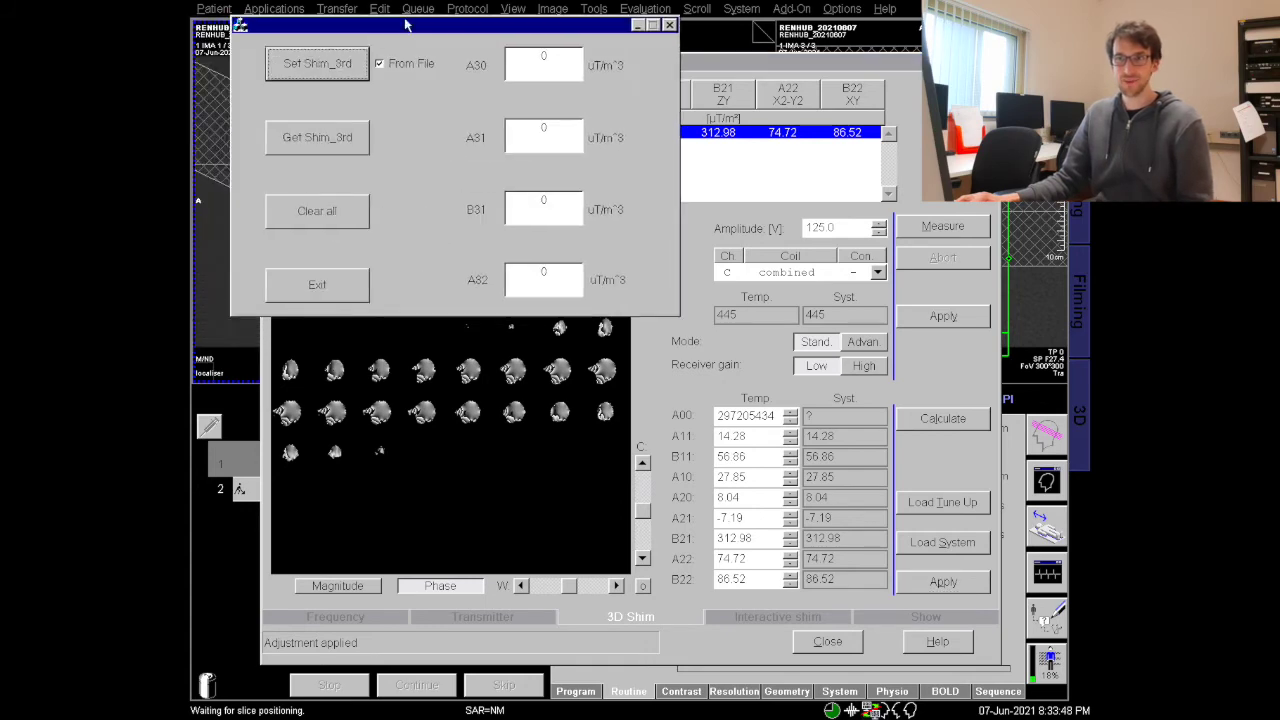
left_click_drag(407, 24, 395, 48)
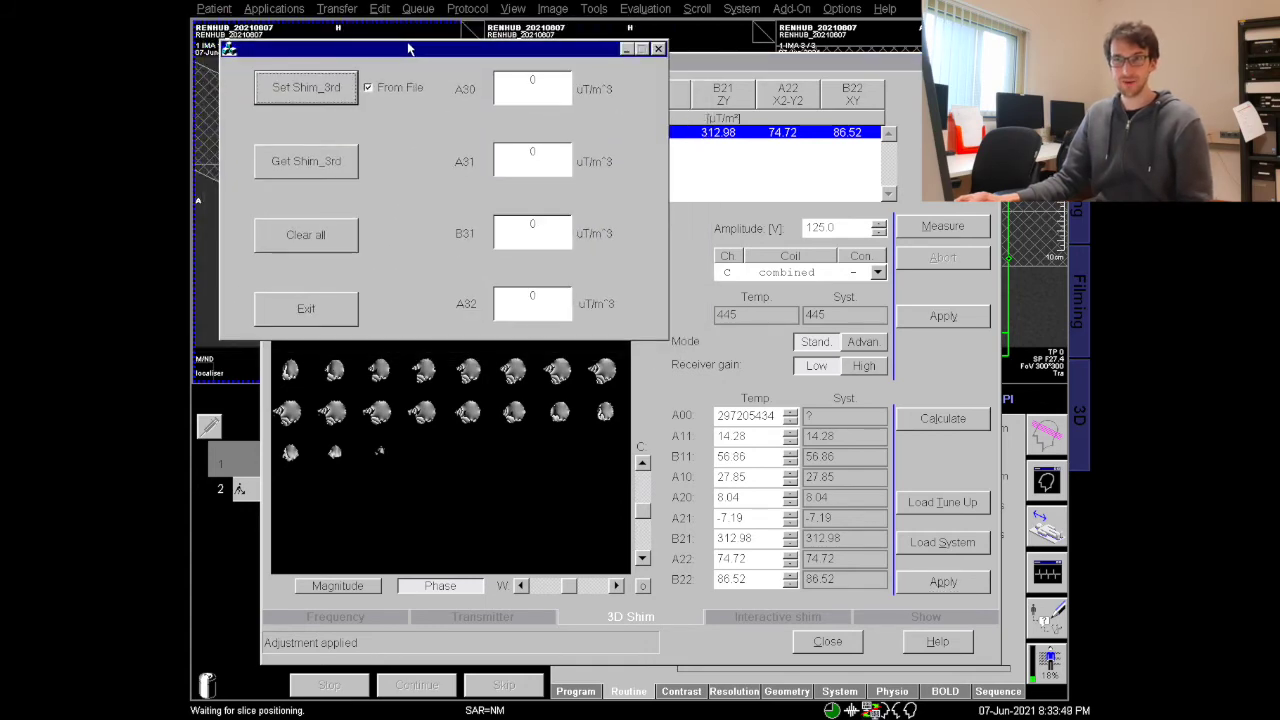
left_click(316, 102)
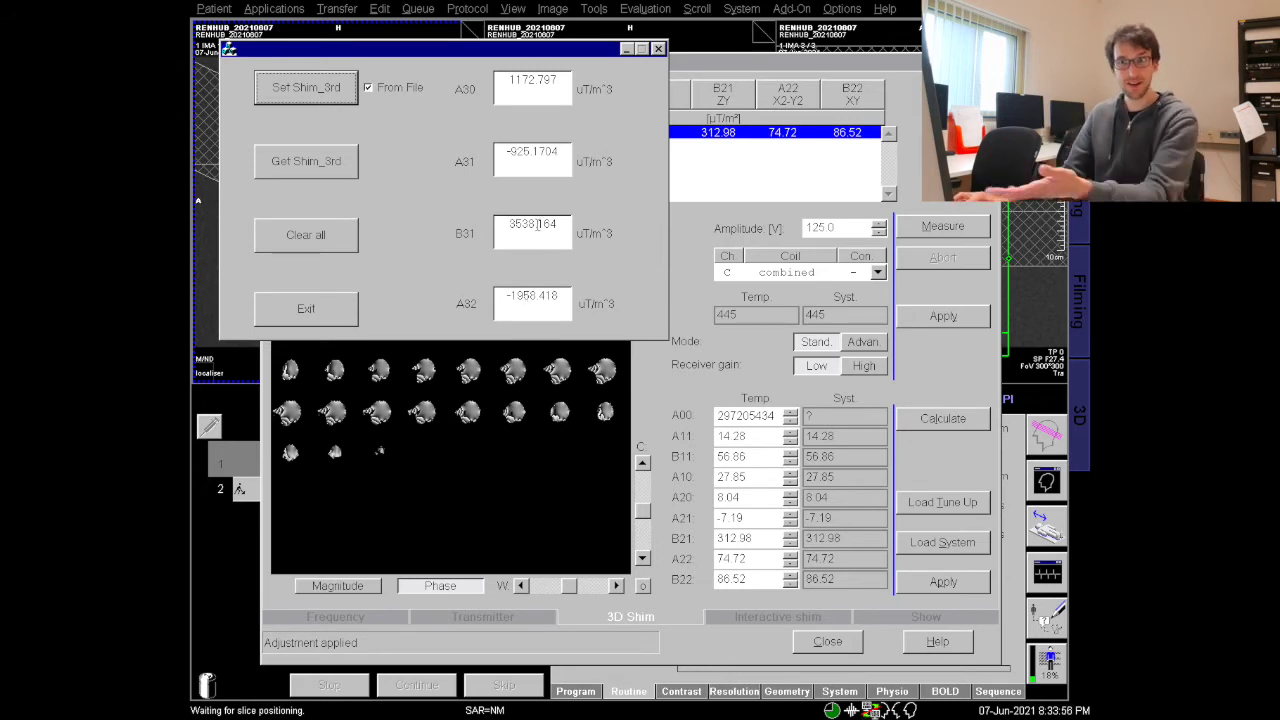
mouse_move(543, 62)
left_mouse_down()
mouse_move(514, 53)
mouse_move(526, 47)
left_mouse_up()
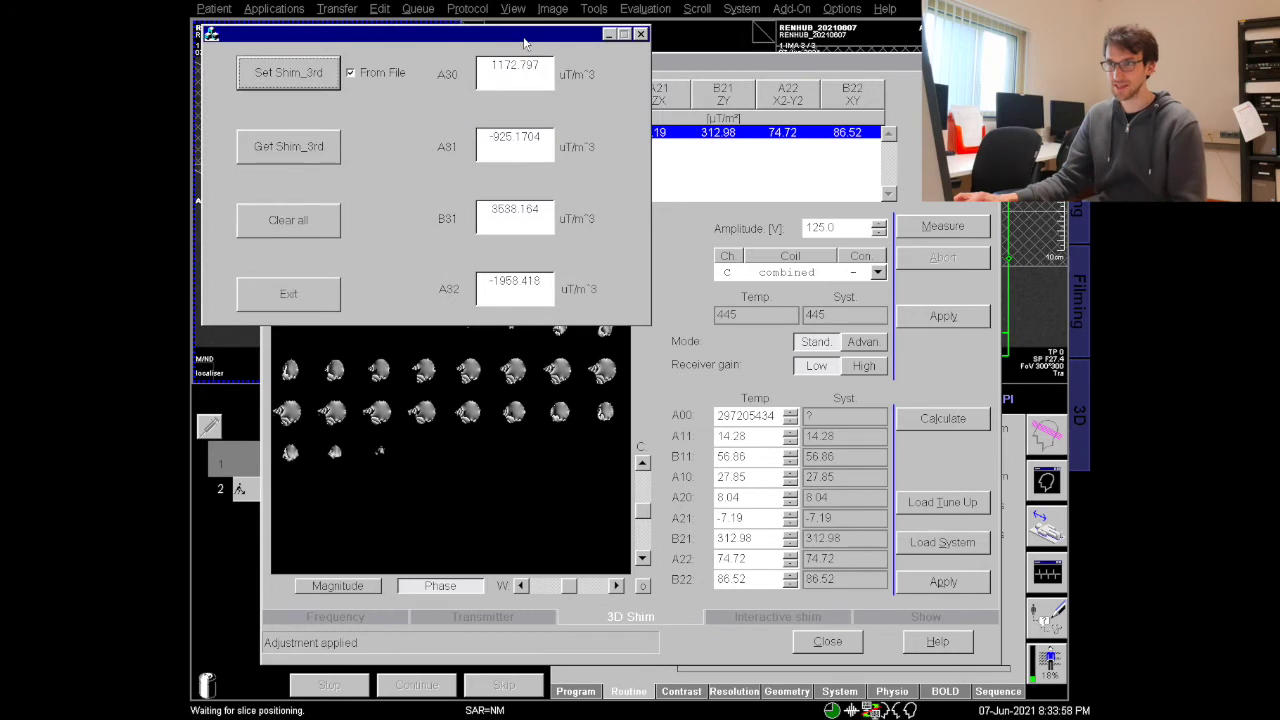
left_click(720, 65)
left_click_drag(720, 65, 744, 70)
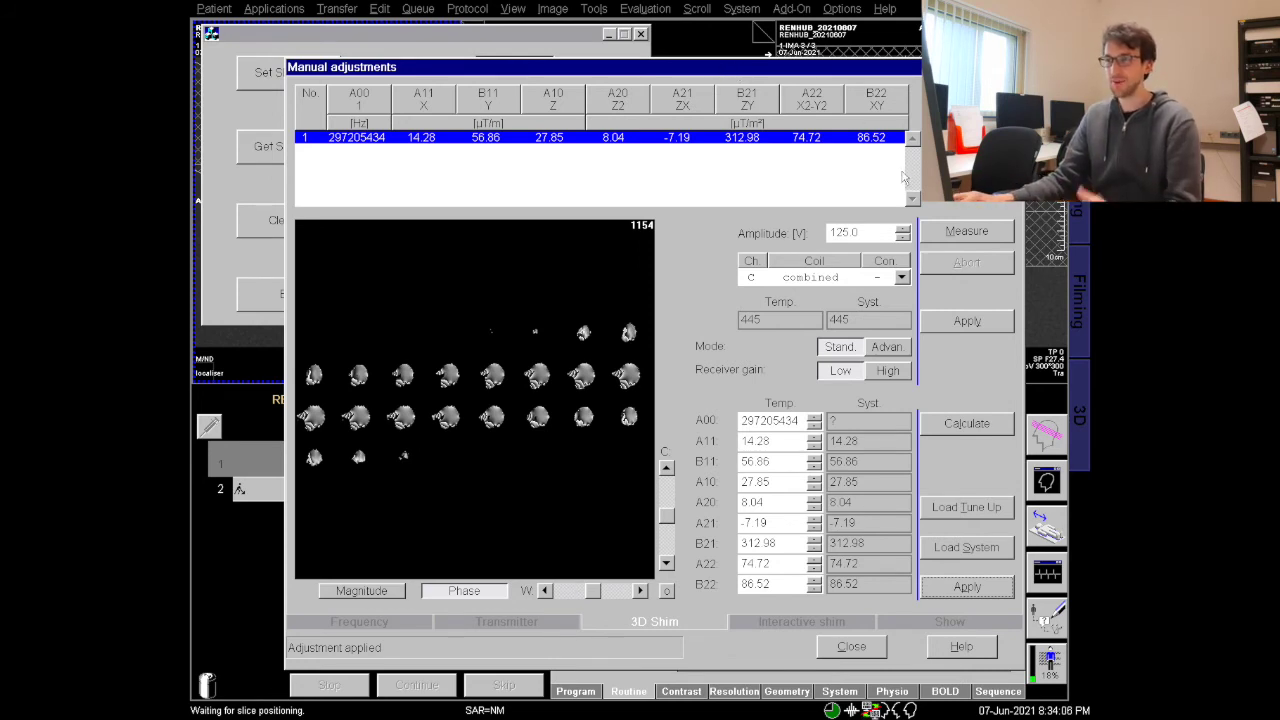
- Rerun the frequency adjustment until it converges at 297.205409 MHz, then show the 3D Shim page
left_click(405, 621)
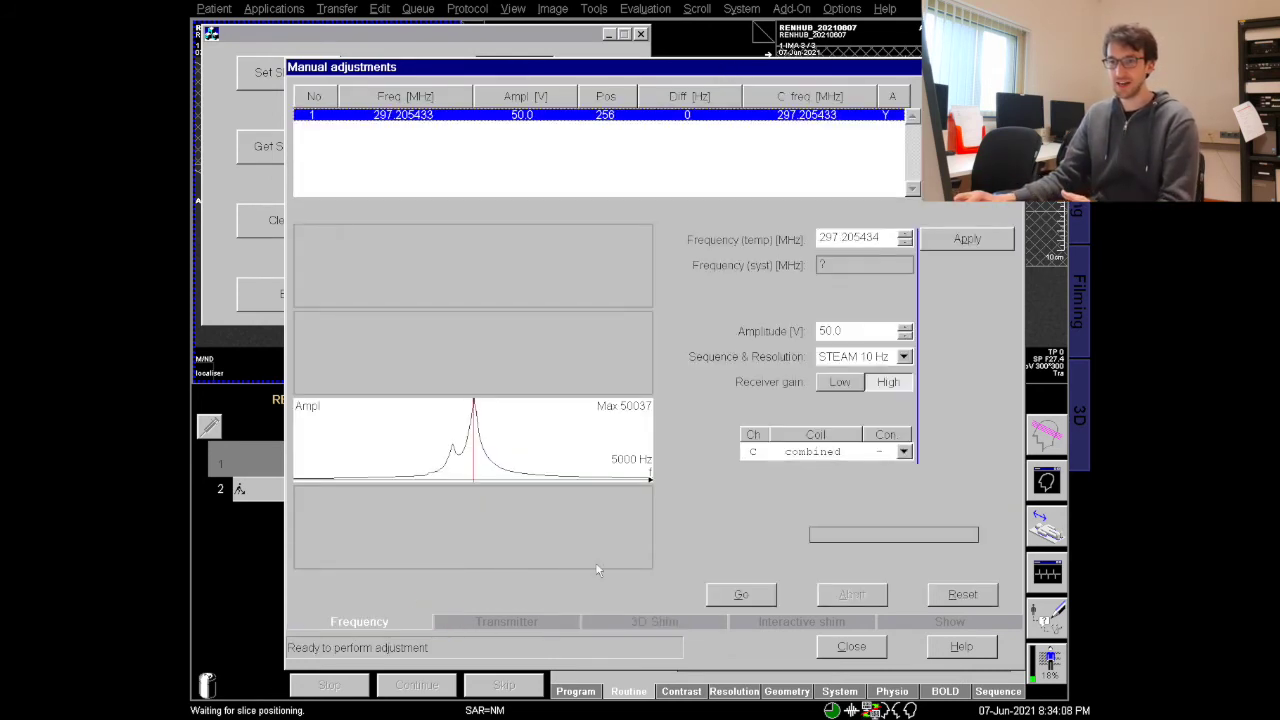
left_click(740, 594)
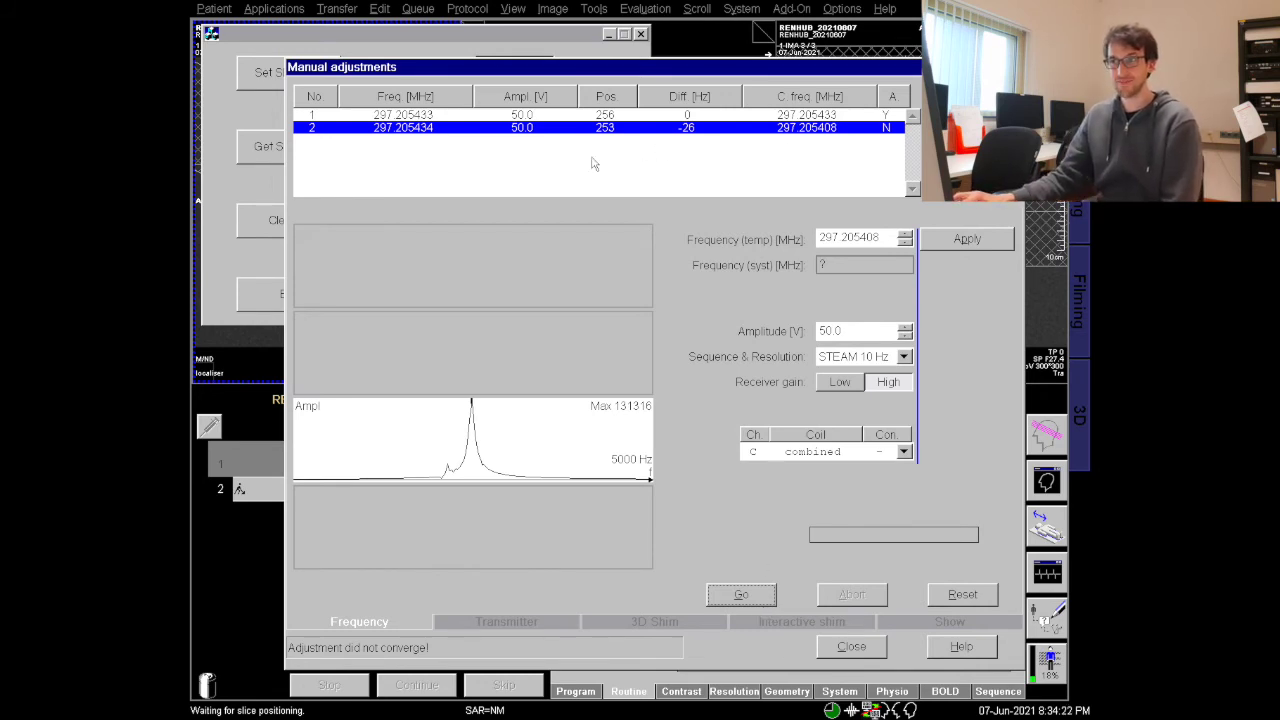
mouse_move(476, 442)
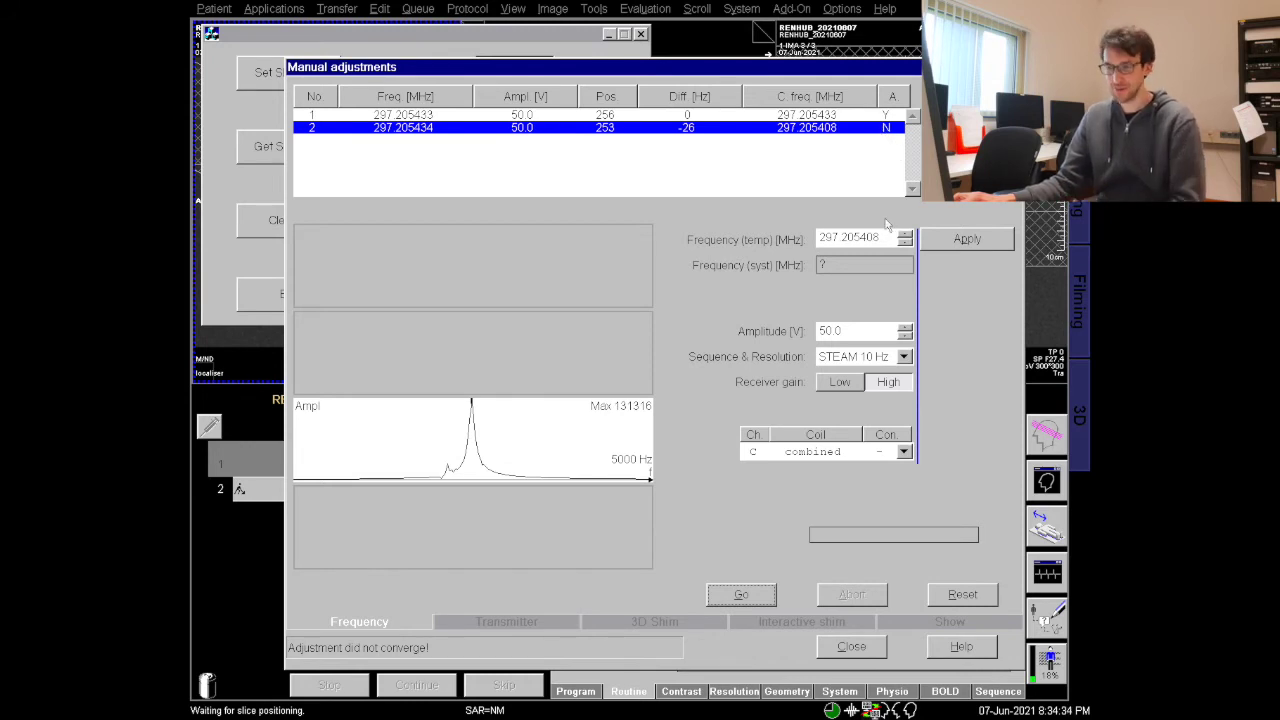
left_click(745, 592)
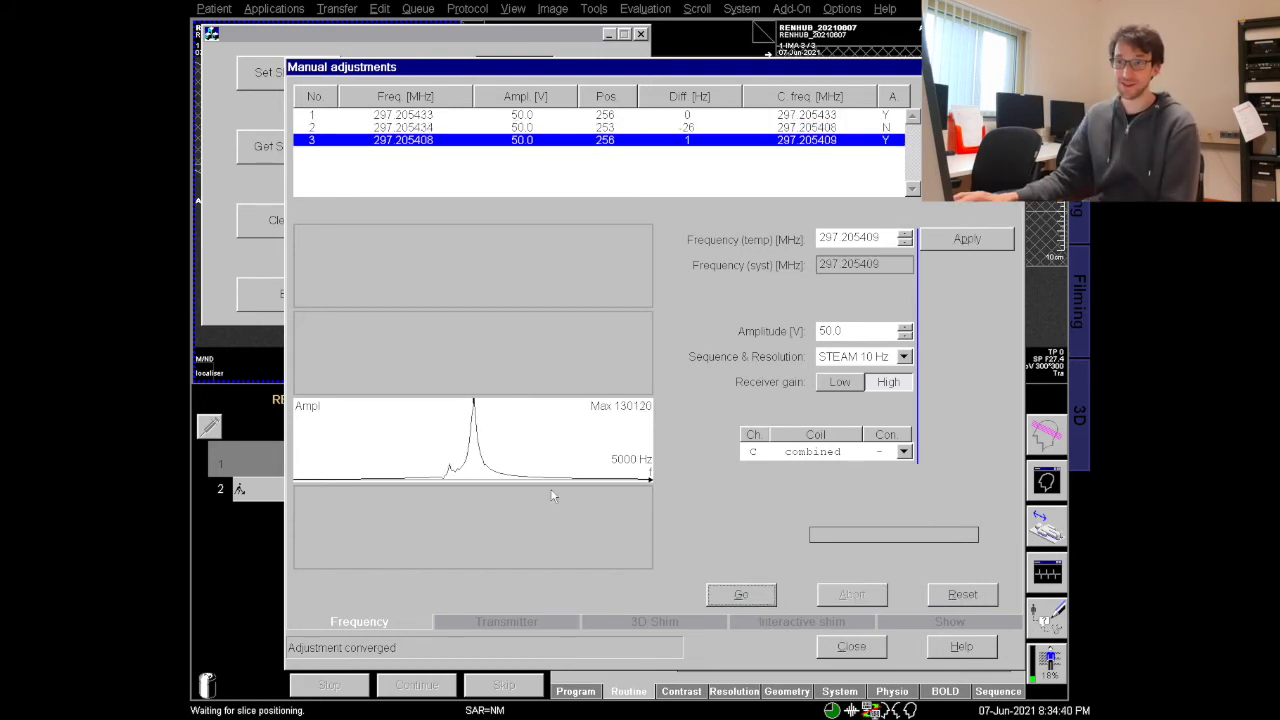
left_click(620, 623)
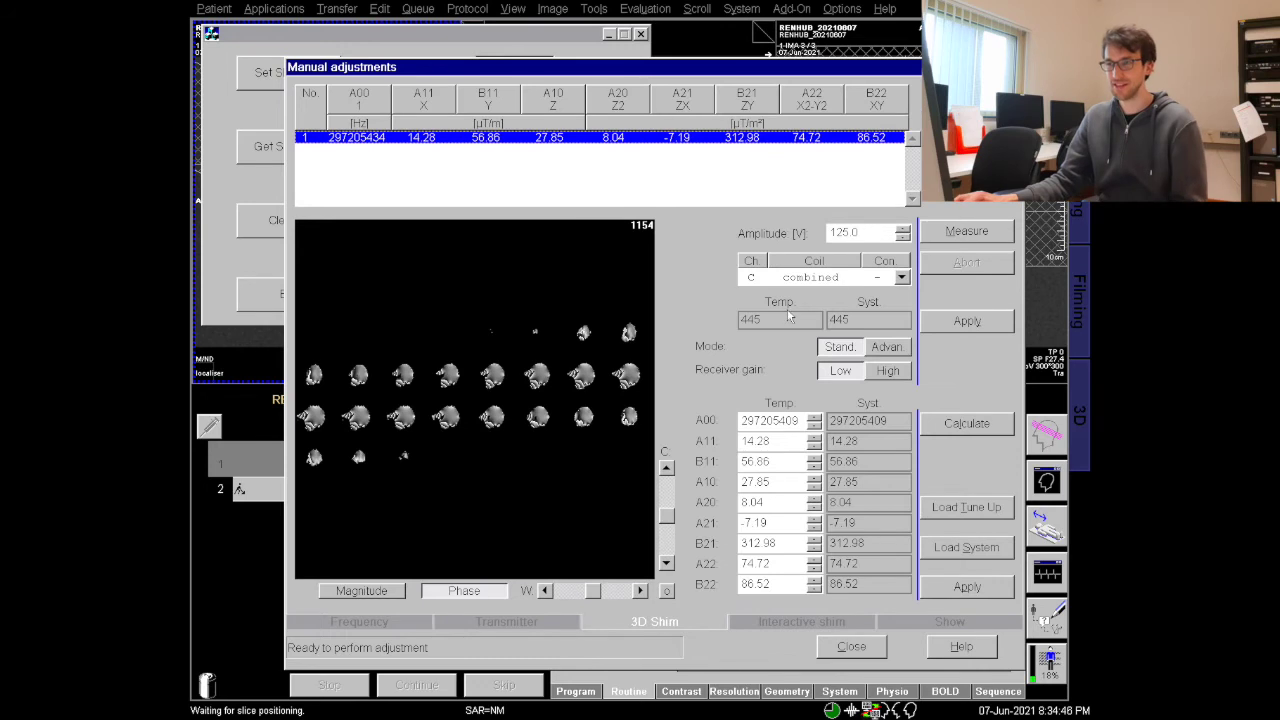
- Measure a new field map, then calculate and apply a second shim set (B21 230.53, A20 -82.02)
left_click(948, 232)
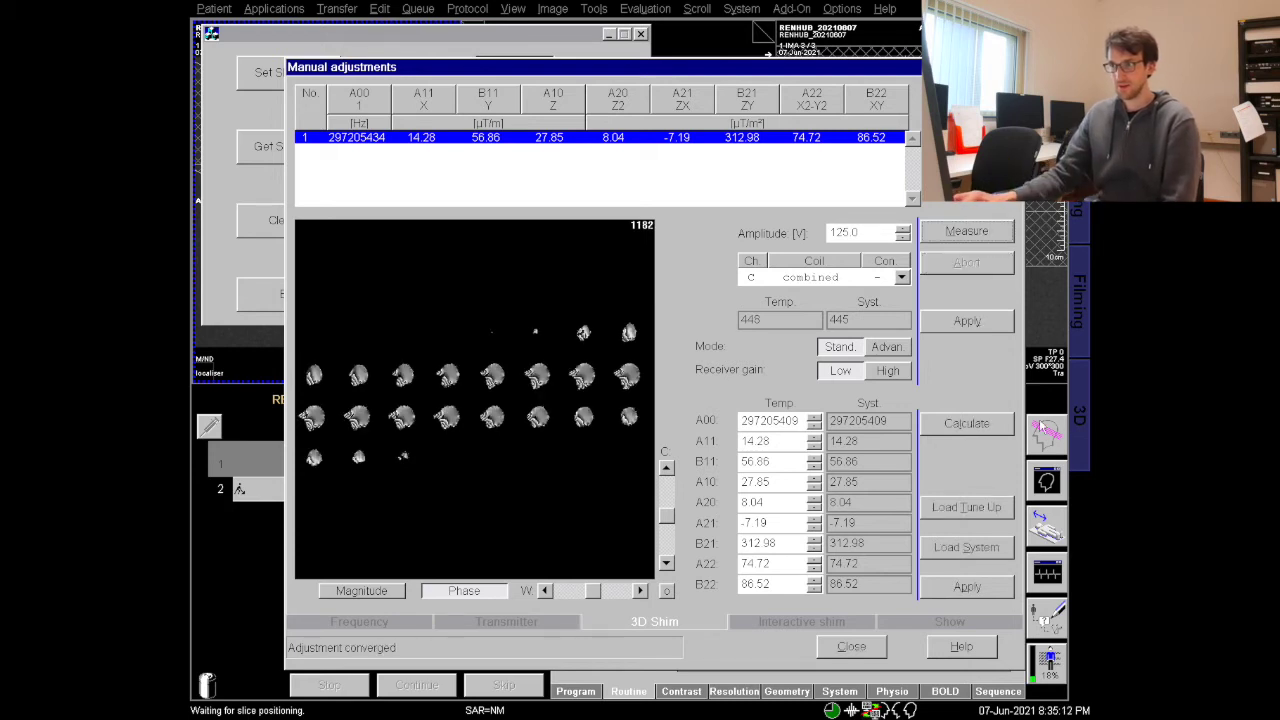
left_click(966, 423)
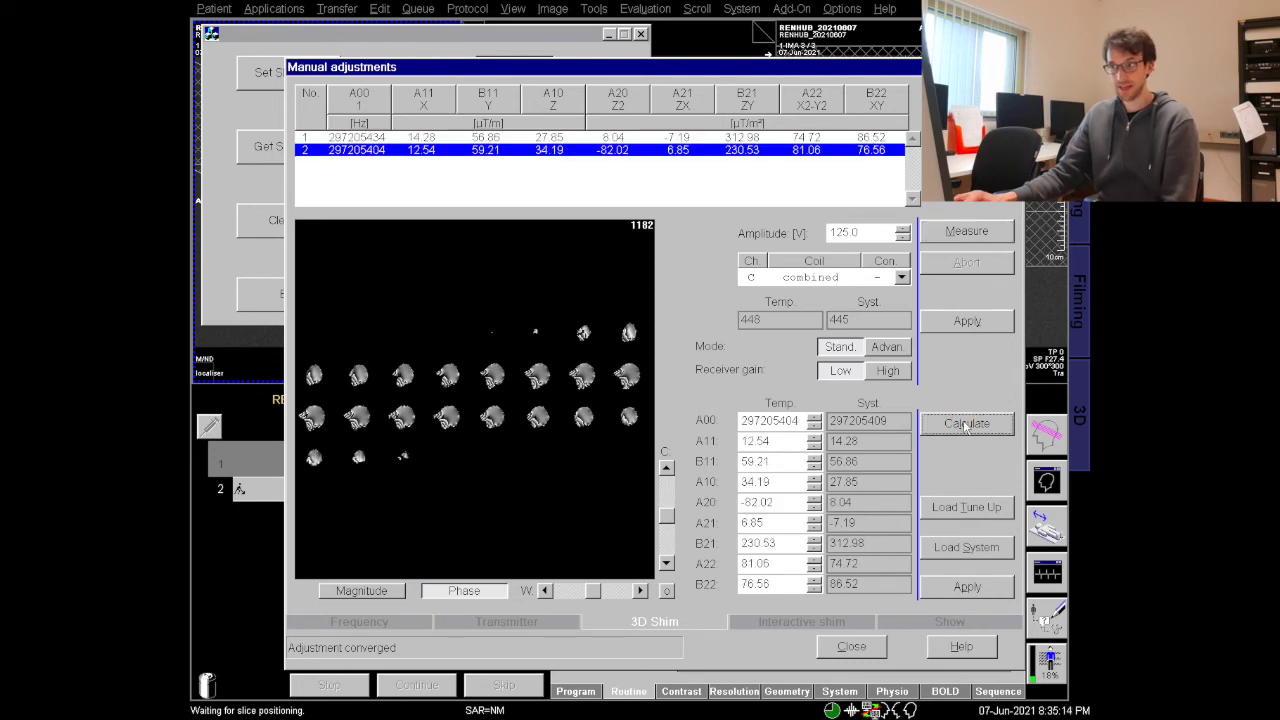
left_click(975, 588)
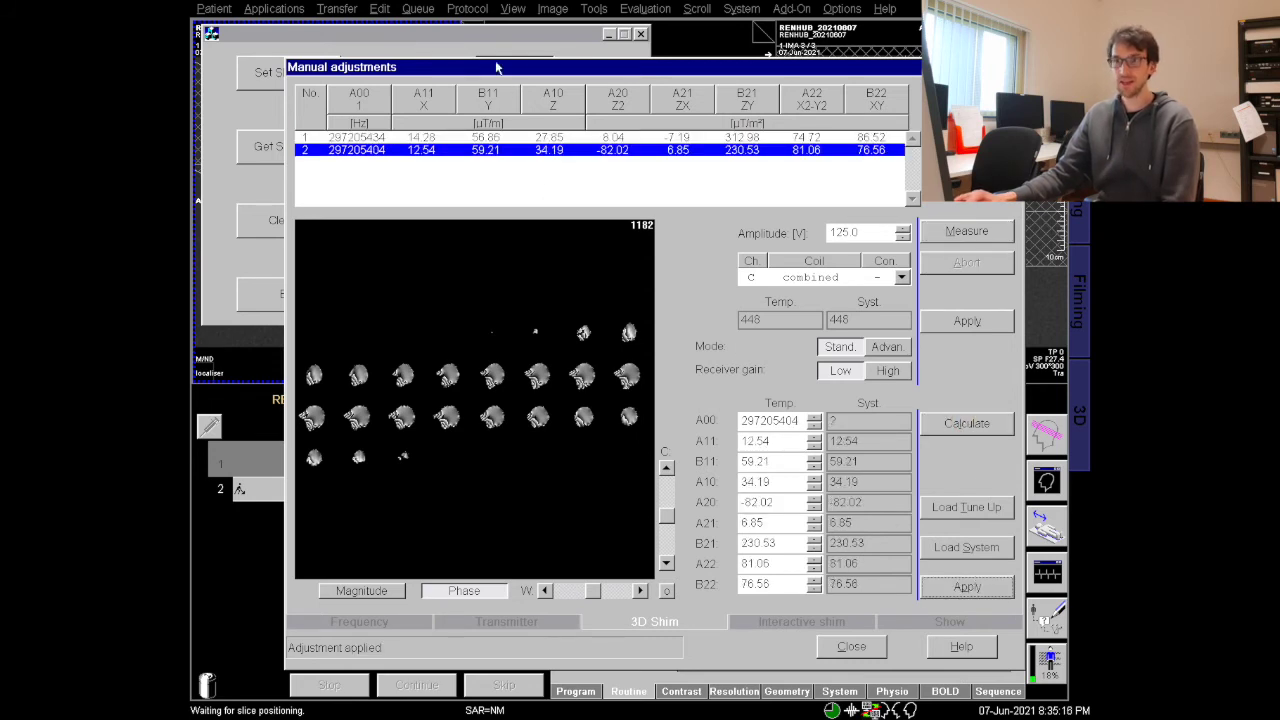
left_click(453, 58)
- Load third-order shims from file (A31 -867.2692, A32 -1863.708) and close Manual adjustments
left_click(300, 76)
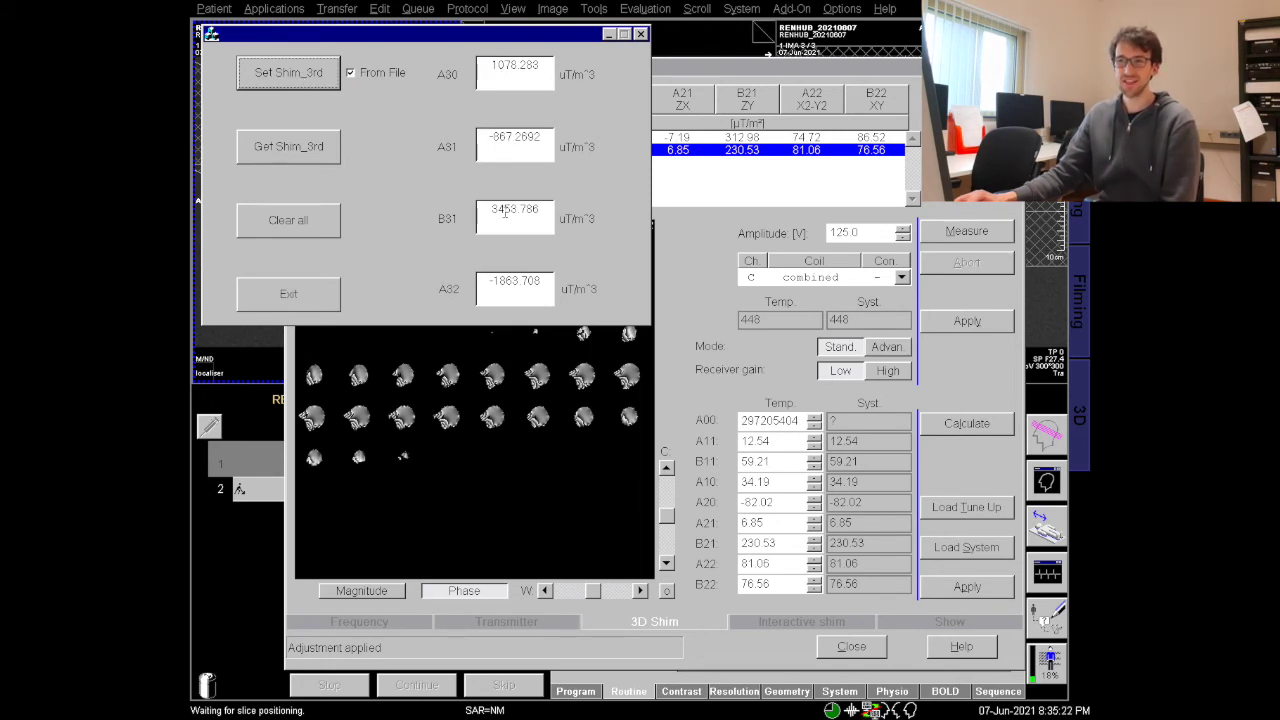
left_click(703, 68)
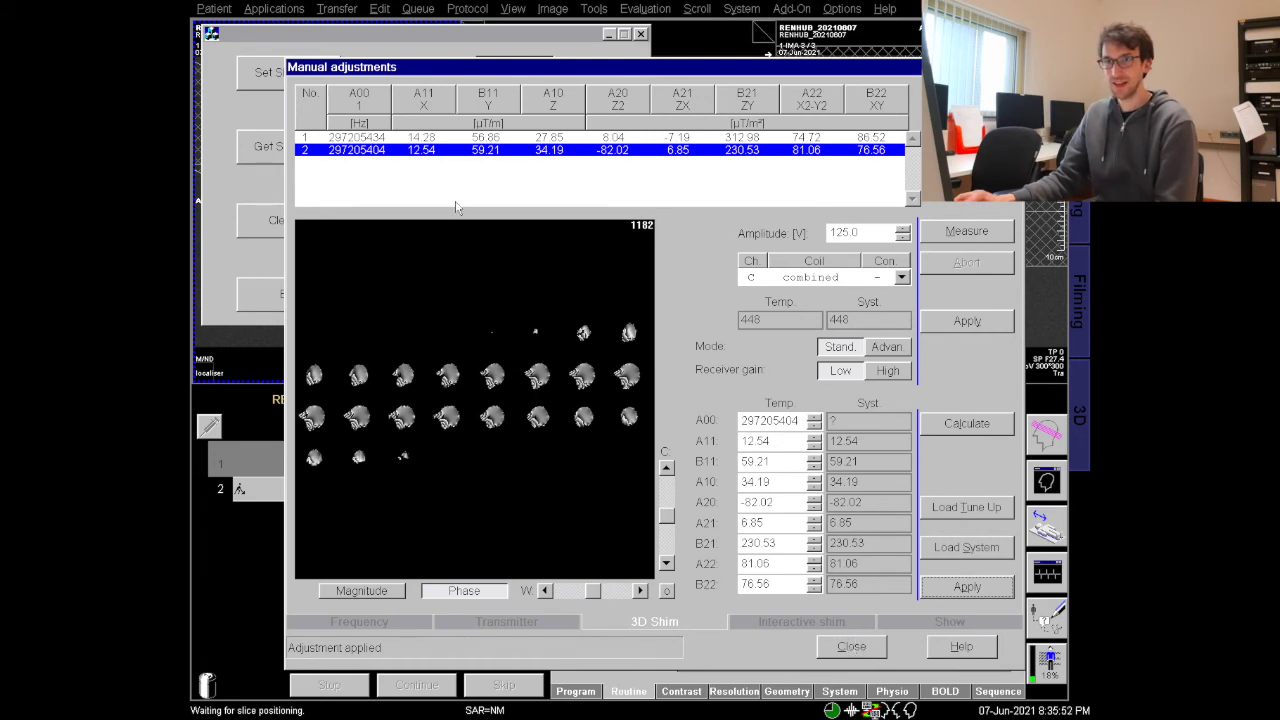
left_click(851, 646)
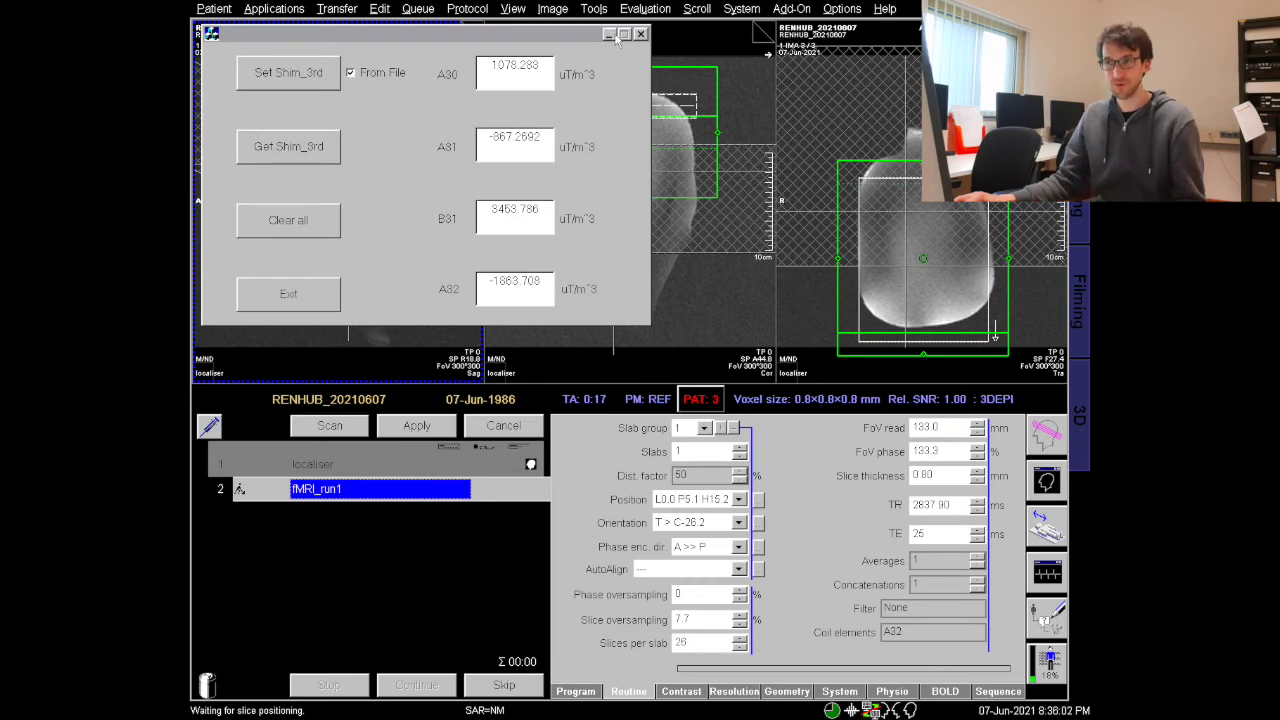
- Minimize the Shim_3rd window so the three localiser views are fully visible
left_click(609, 36)
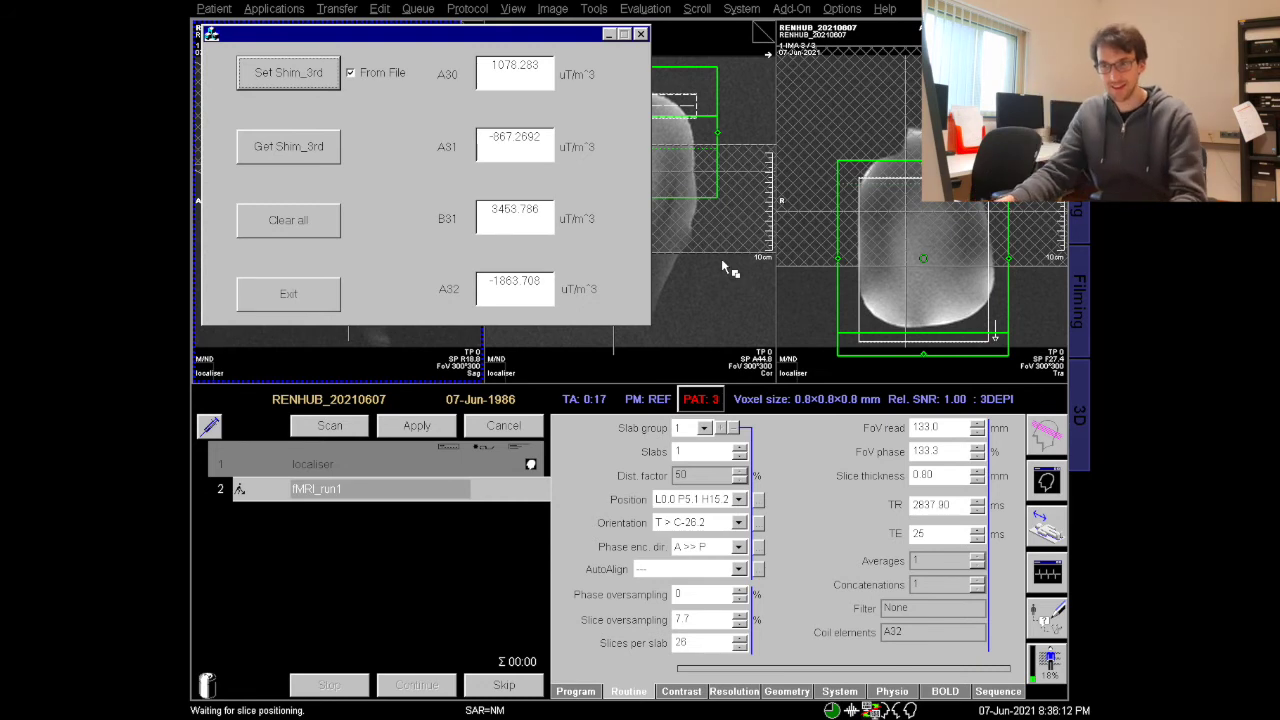
left_click(608, 35)
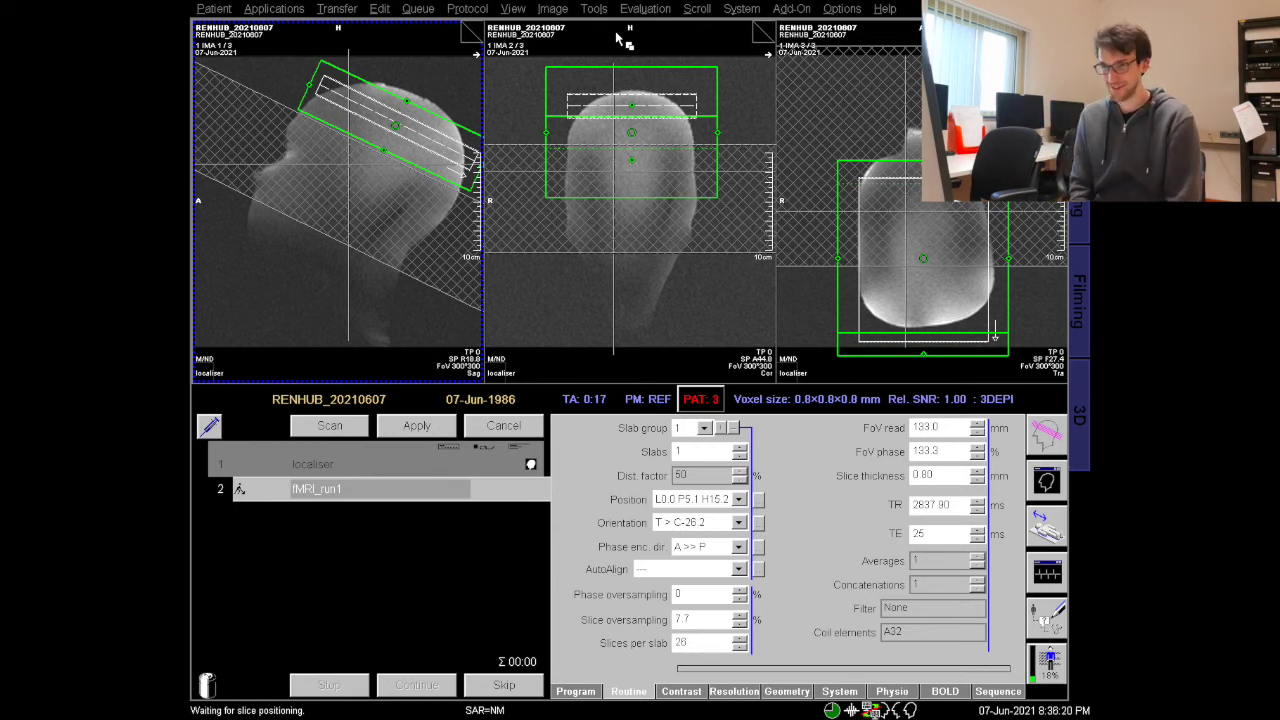
- Start scanning fMRI_run1 past the reference amplitude warning and remove the duplicate fMRI_run1 entry
left_click(343, 426)
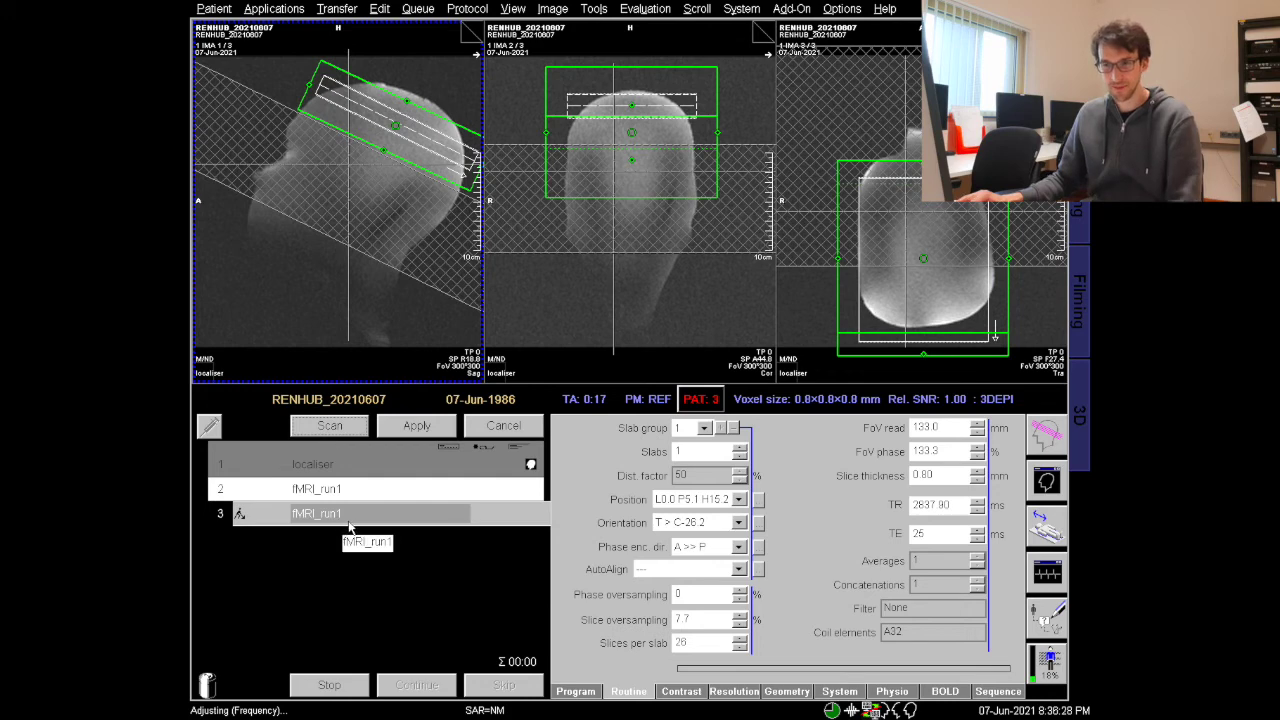
left_click(352, 520)
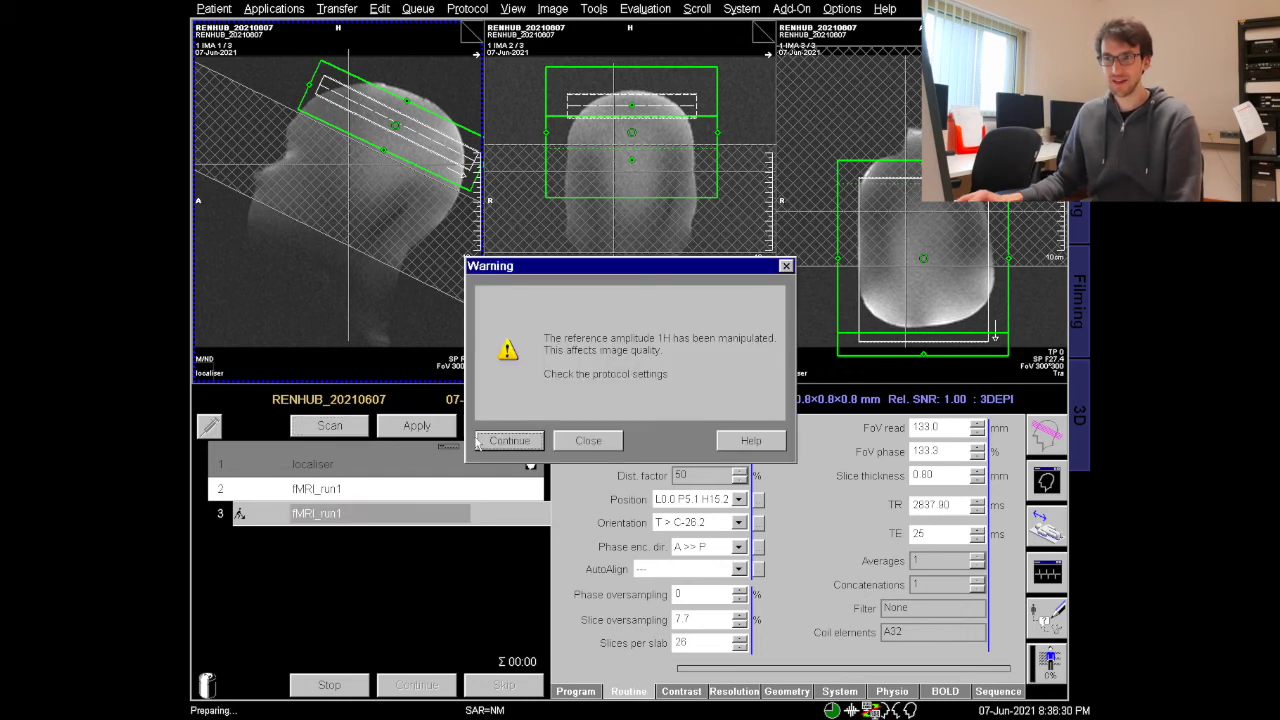
left_click(530, 444)
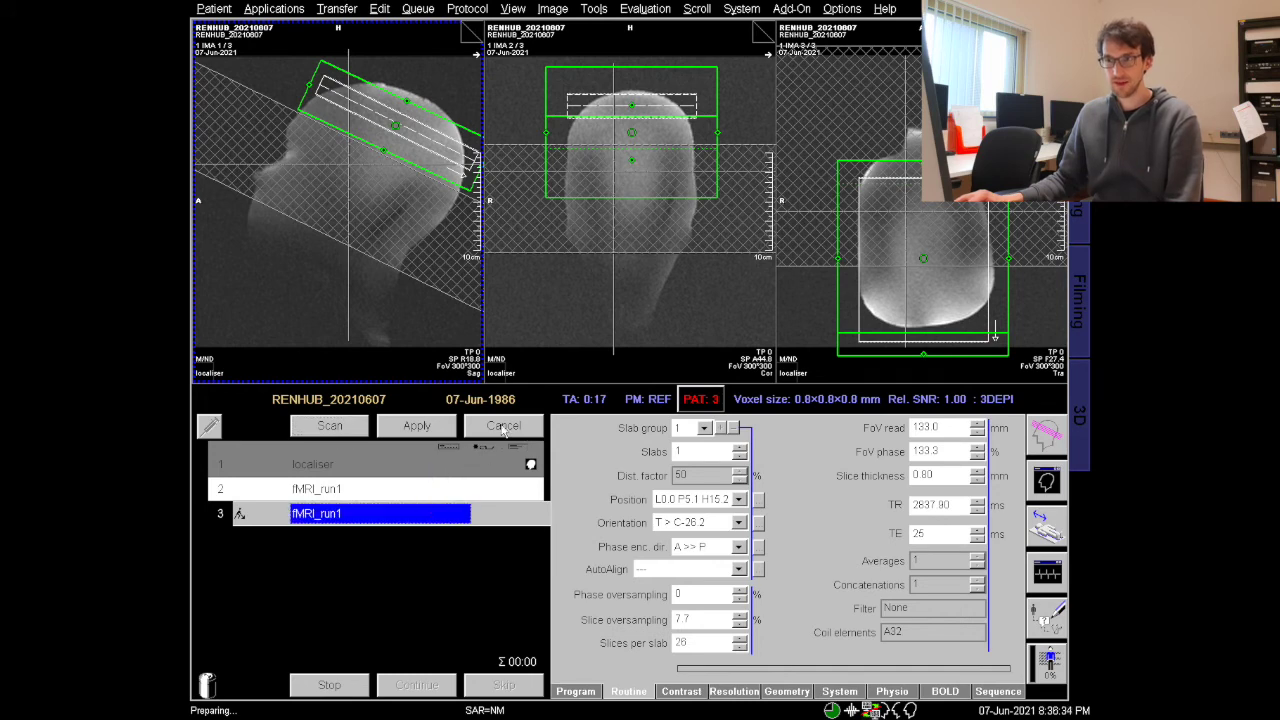
left_click_drag(310, 514, 208, 684)
- Queue fMRI_run2 and open it for editing, dismissing the adjust volume notice
left_click_drag(836, 537, 360, 548)
left_click(360, 514)
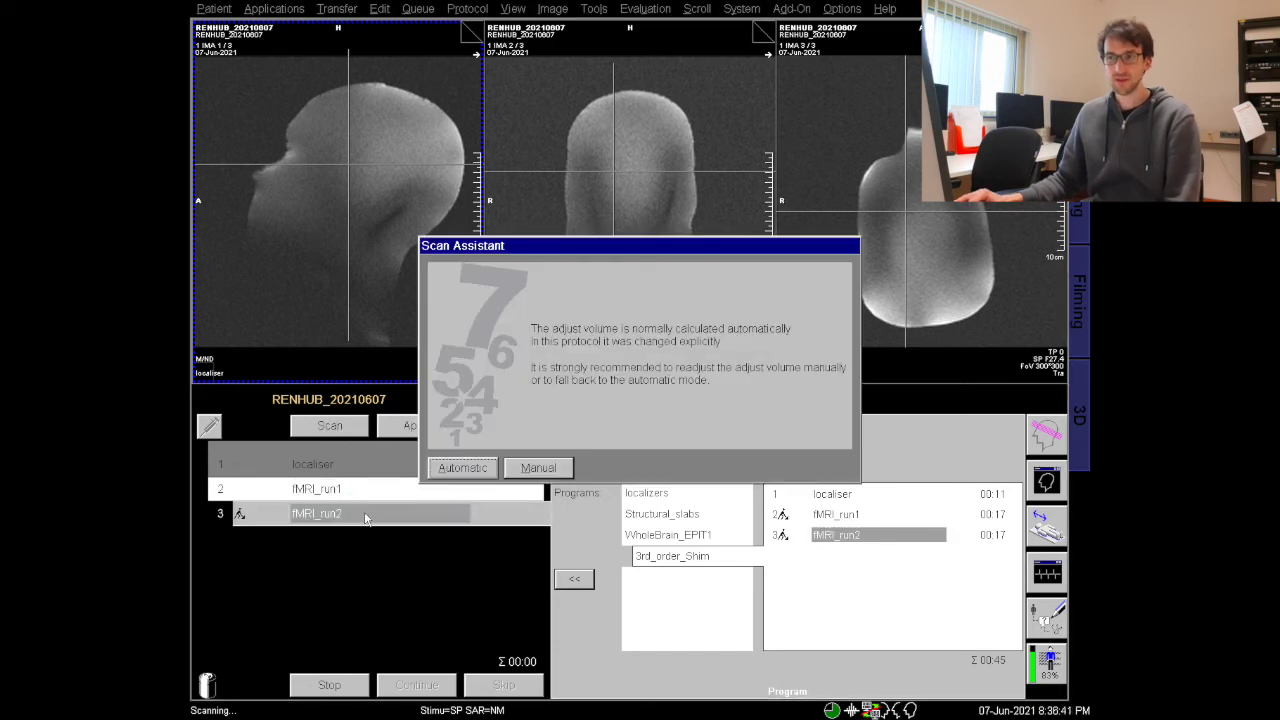
left_click(540, 466)
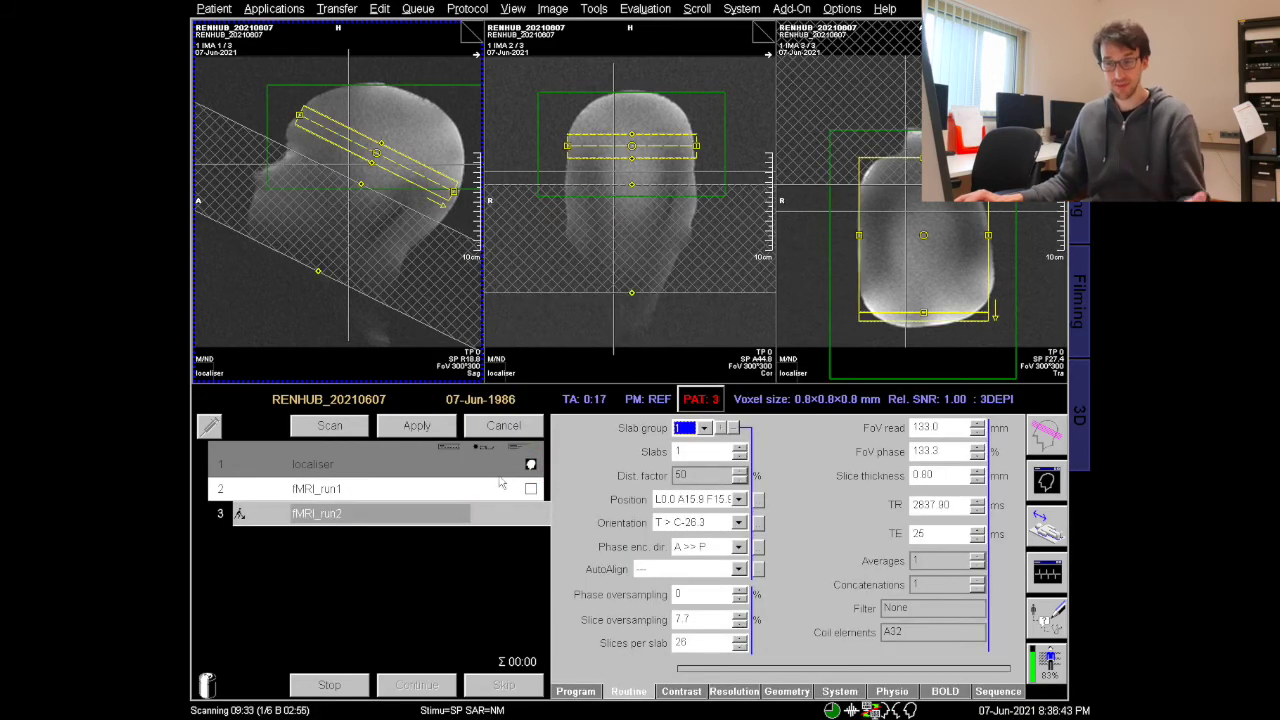
- Copy Center of slice groups from fMRI_run1 to fMRI_run2
right_click(375, 488)
left_click(398, 400)
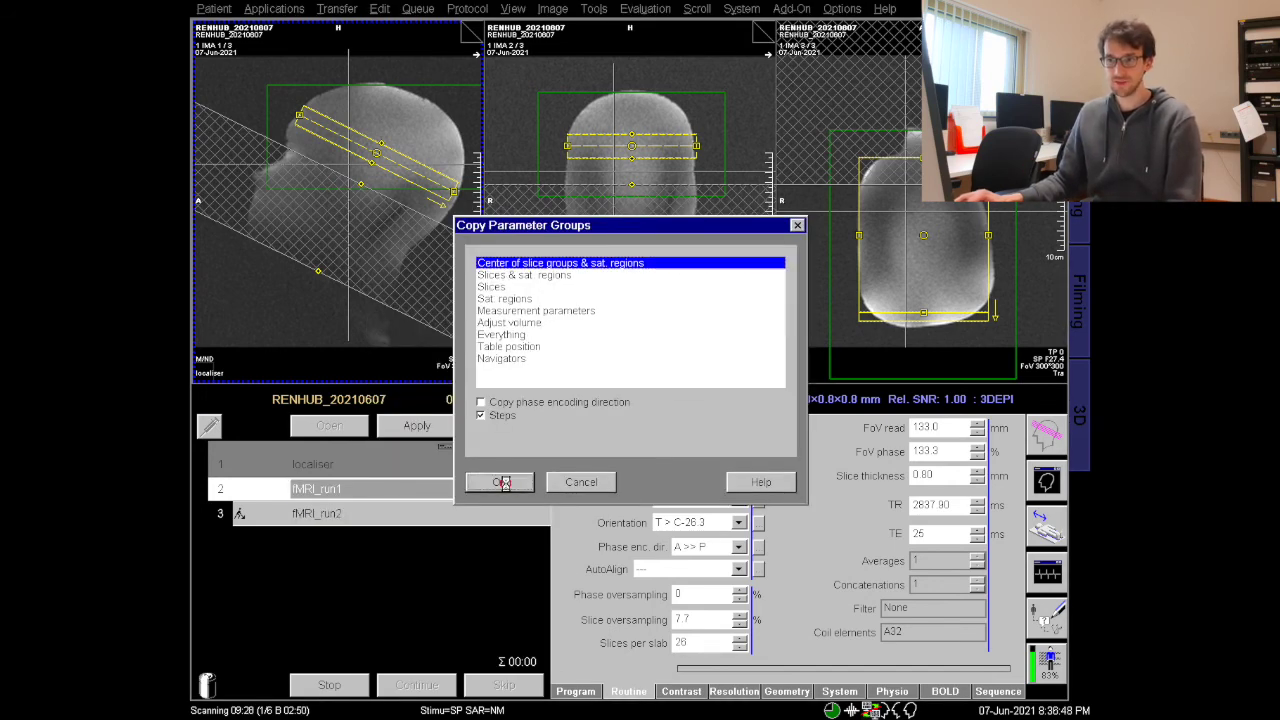
left_click(509, 484)
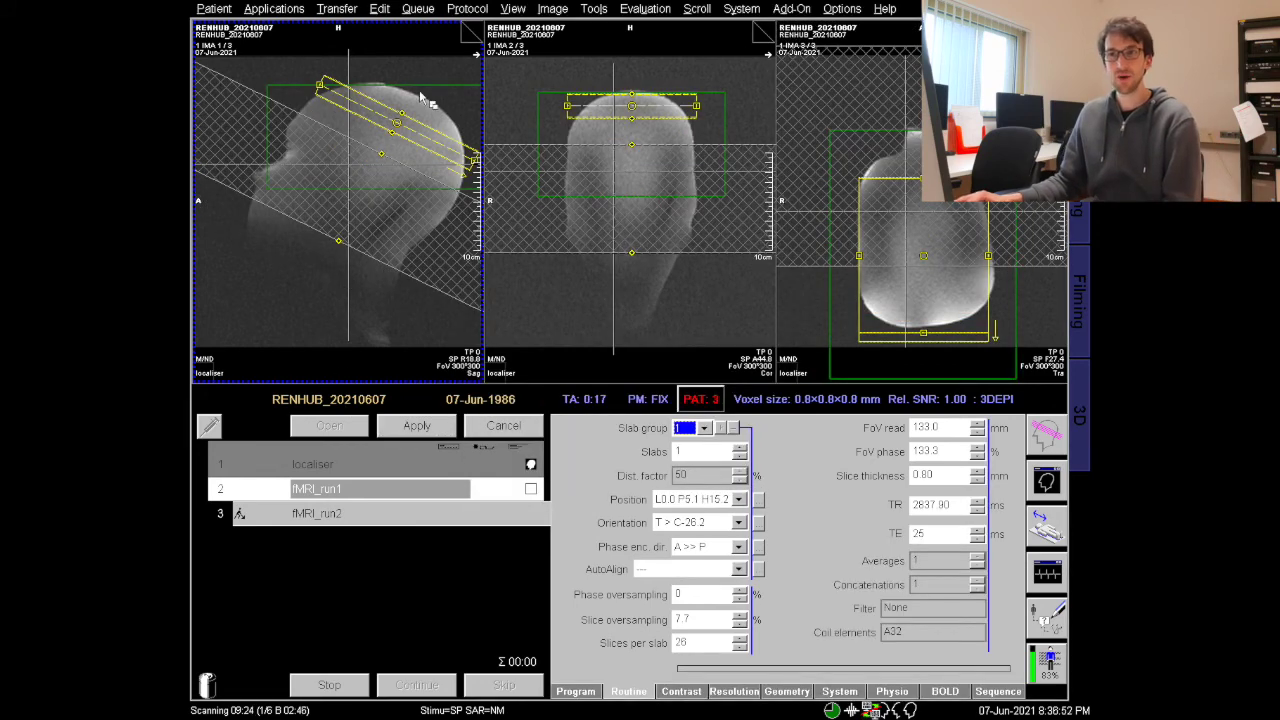
- Copy the Adjust volume from fMRI_run1 to fMRI_run2, then stop the running scan
right_click(397, 498)
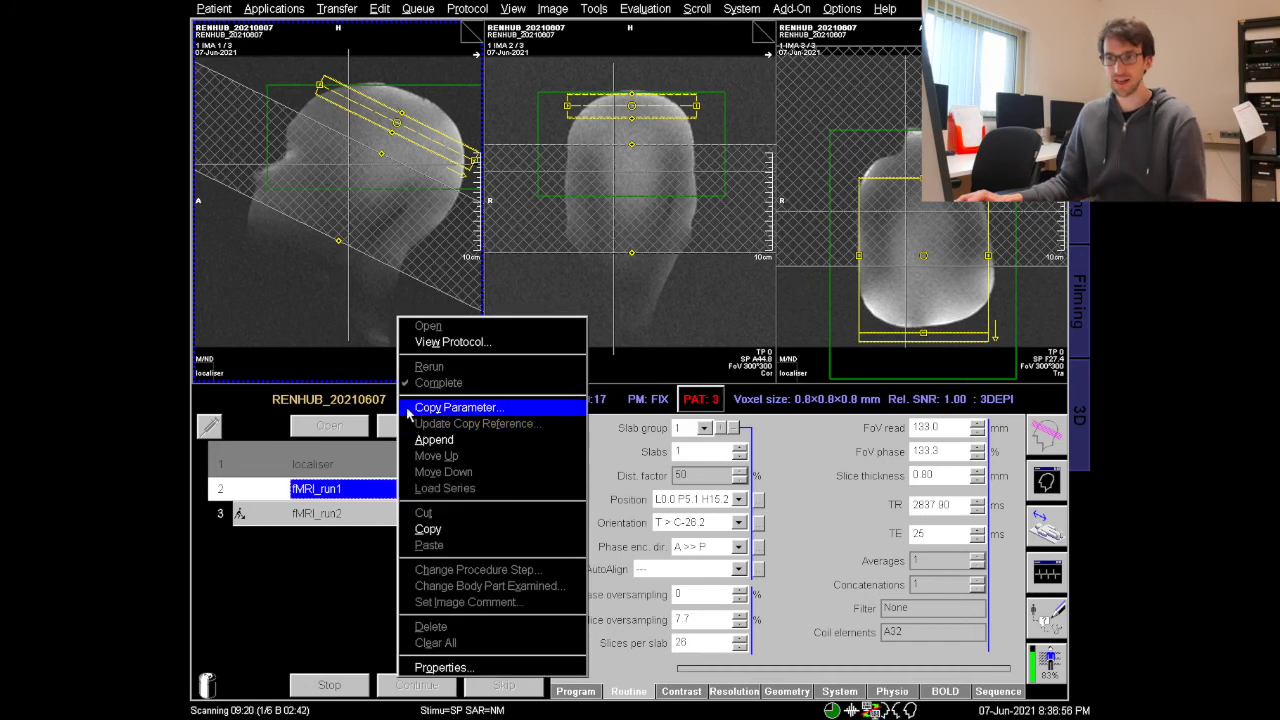
left_click(421, 405)
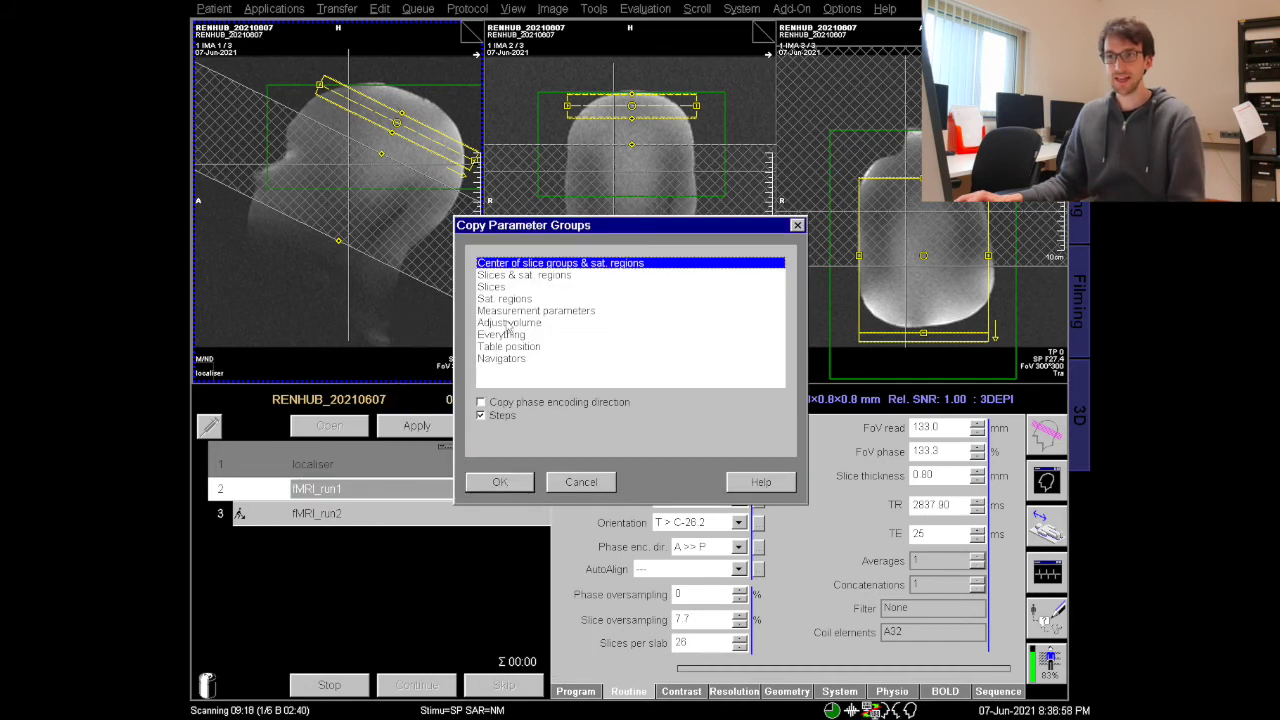
left_click(509, 324)
left_click(499, 481)
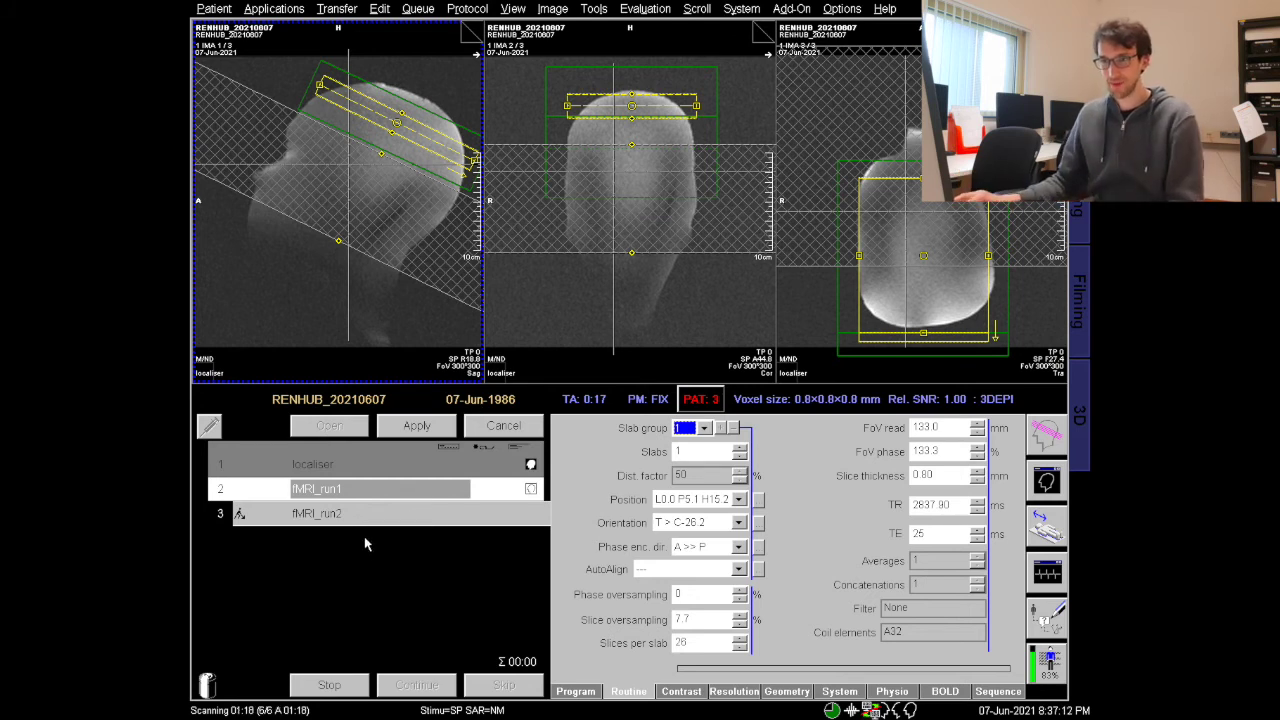
left_click(341, 684)
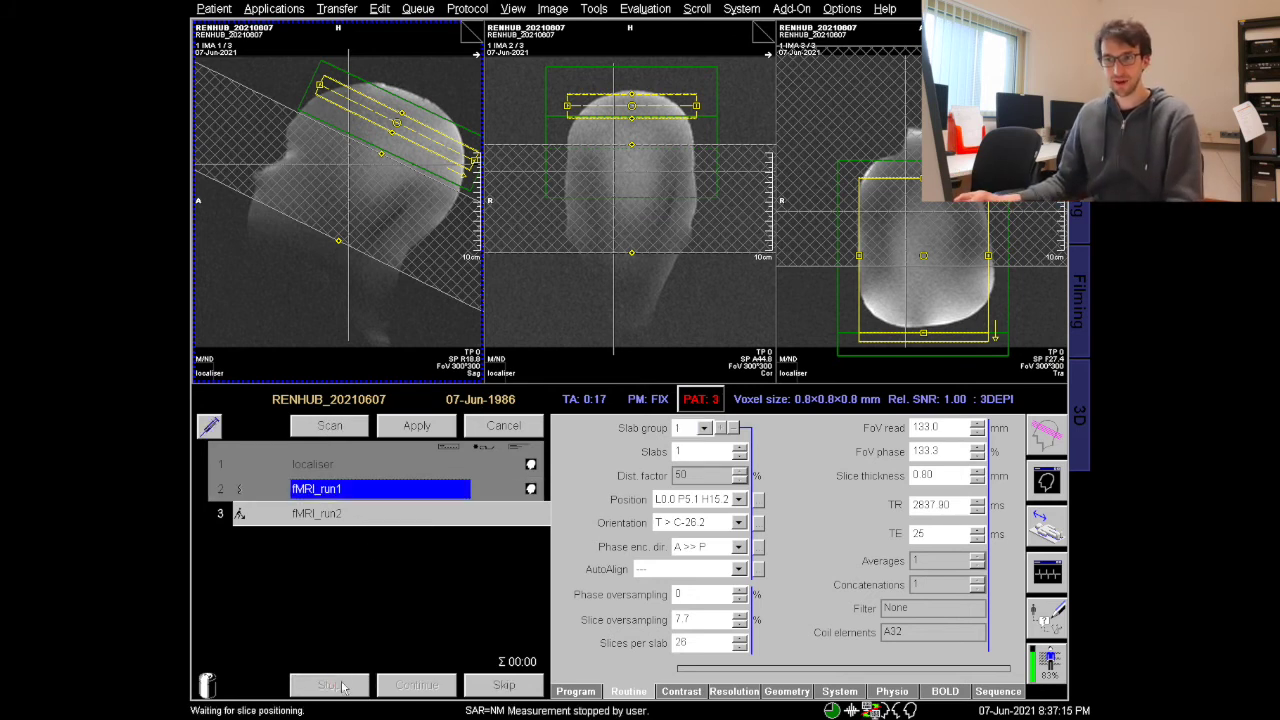
left_click(213, 8)
- Close the current patient with Patient > Close Patient
left_click(276, 75)
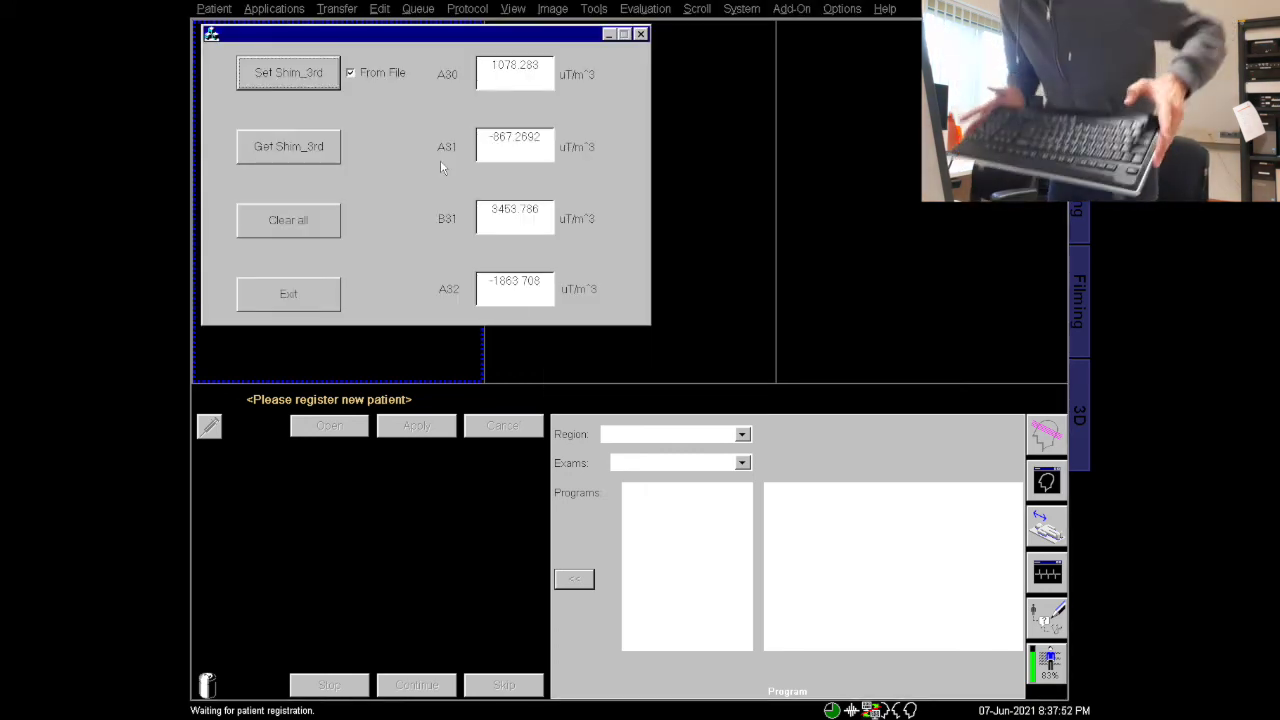
- Close ShimSet with Yes and run the 'Turn 3rd order shim calc OFF.bat' script from TestAutomations
left_click(642, 35)
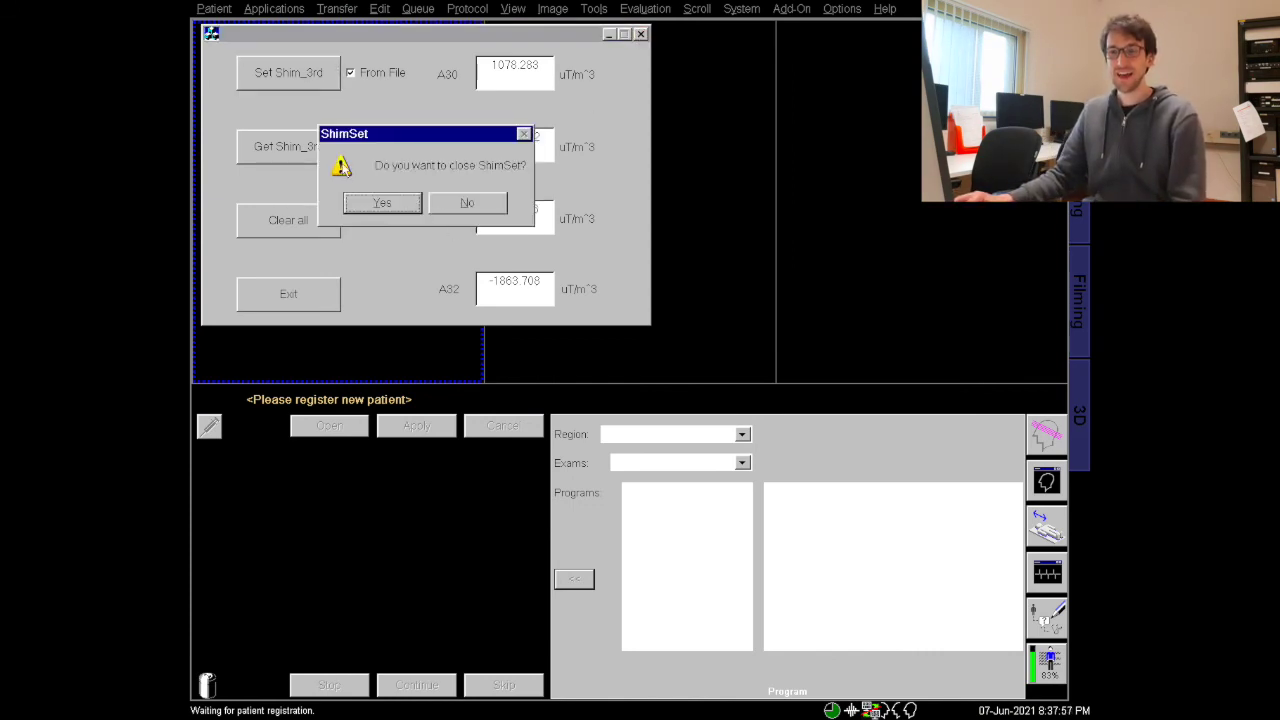
left_click(390, 207)
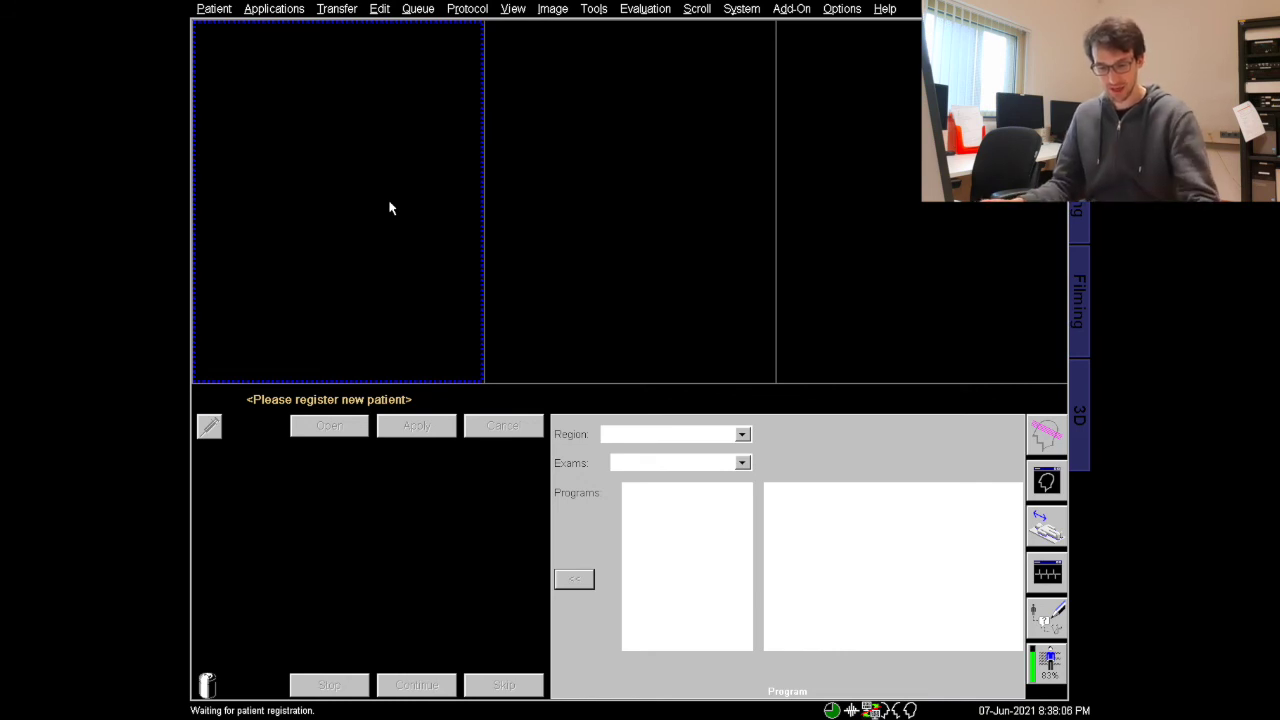
key("super")
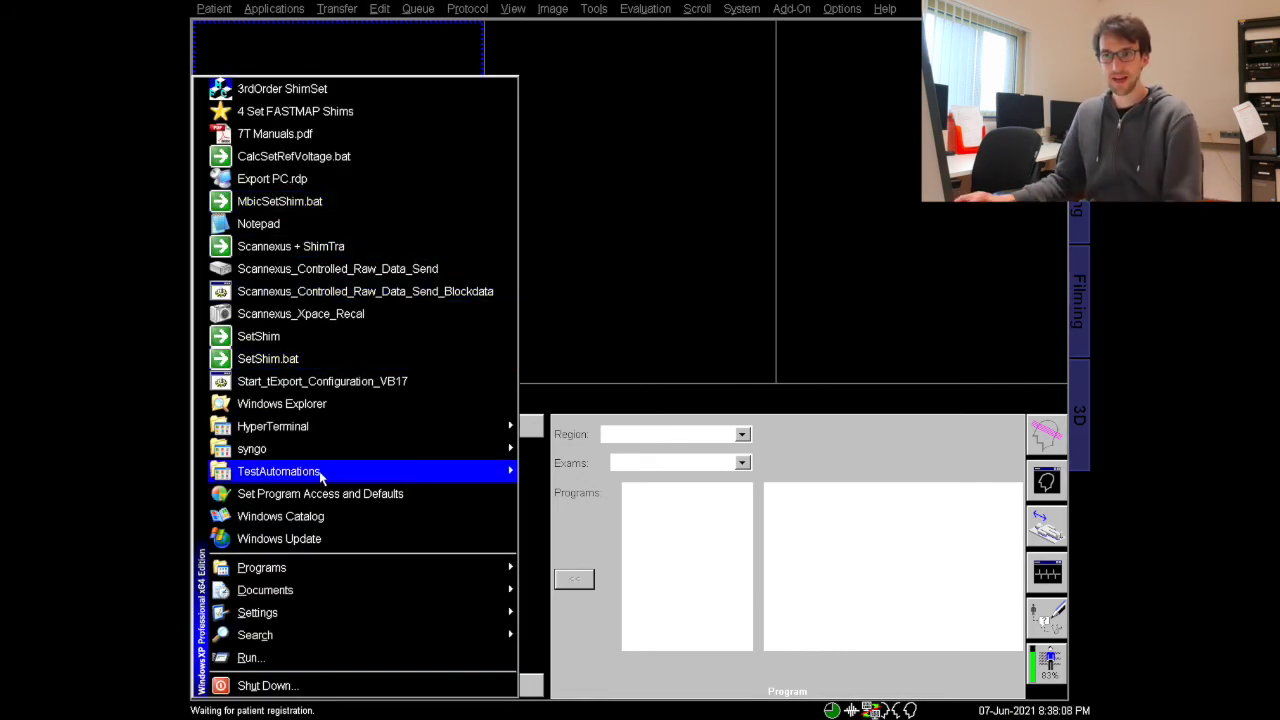
mouse_move(322, 478)
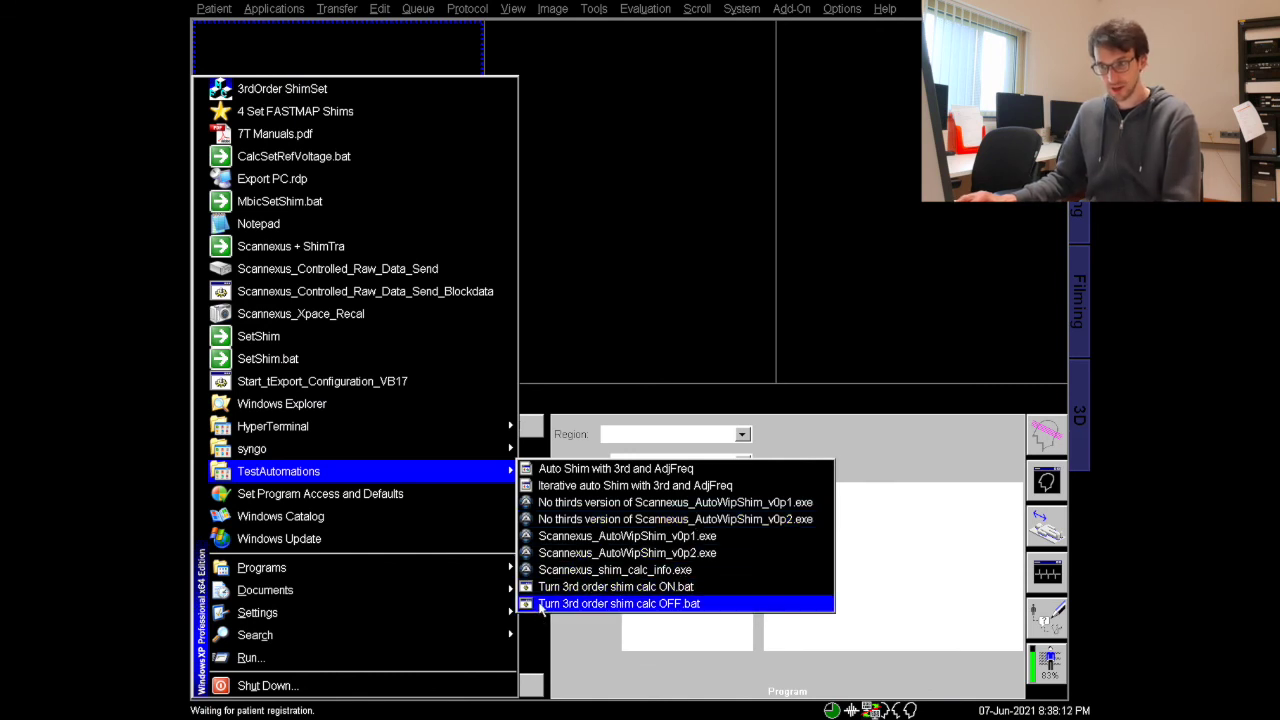
left_click(629, 604)
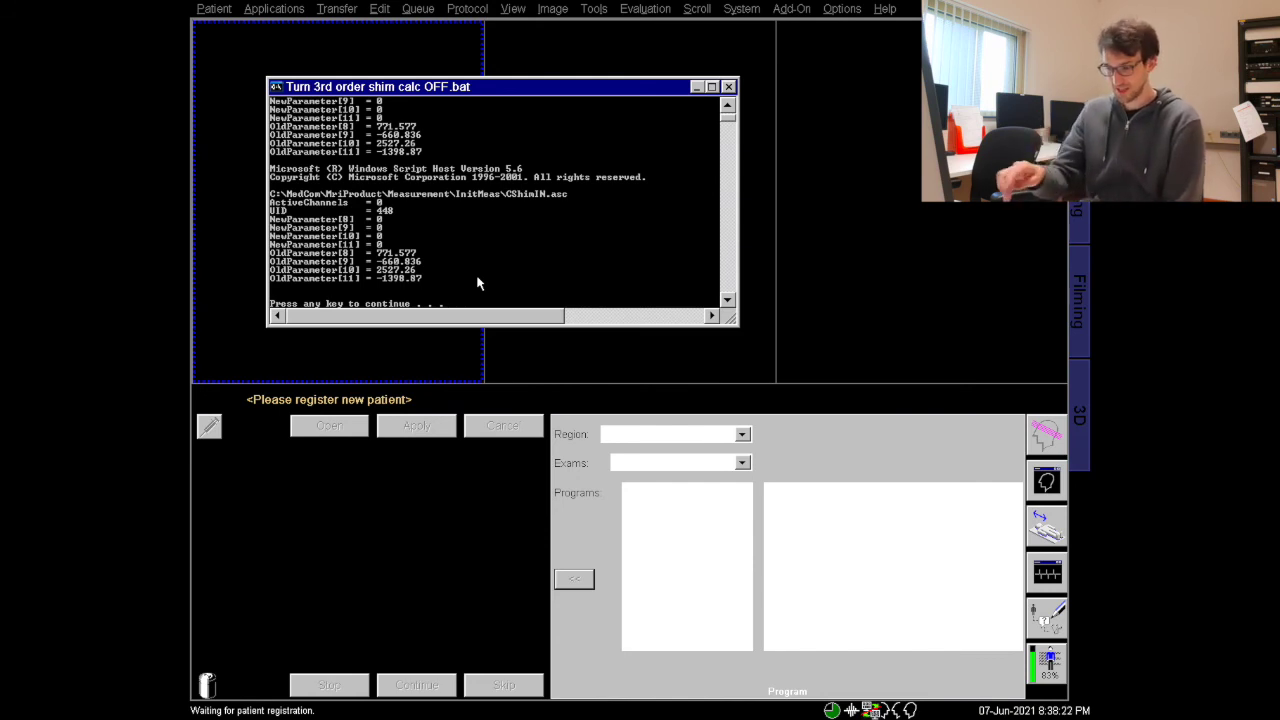
key("Return")
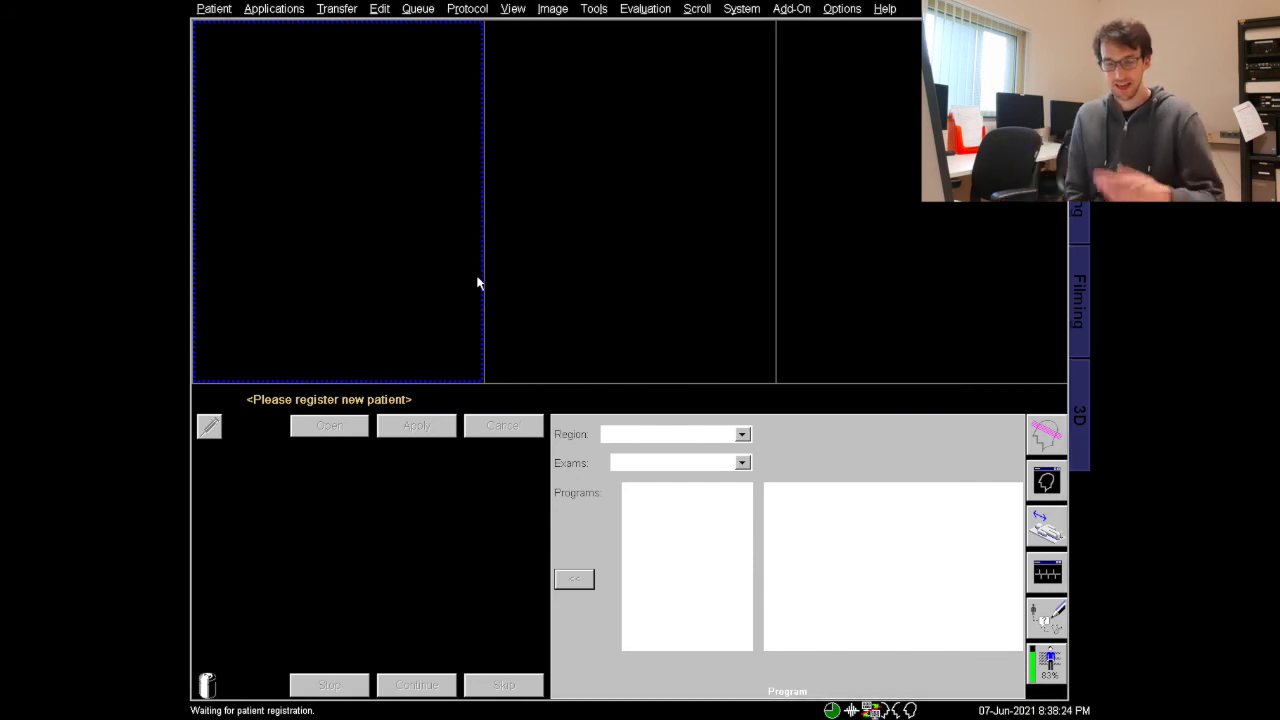
key("super")
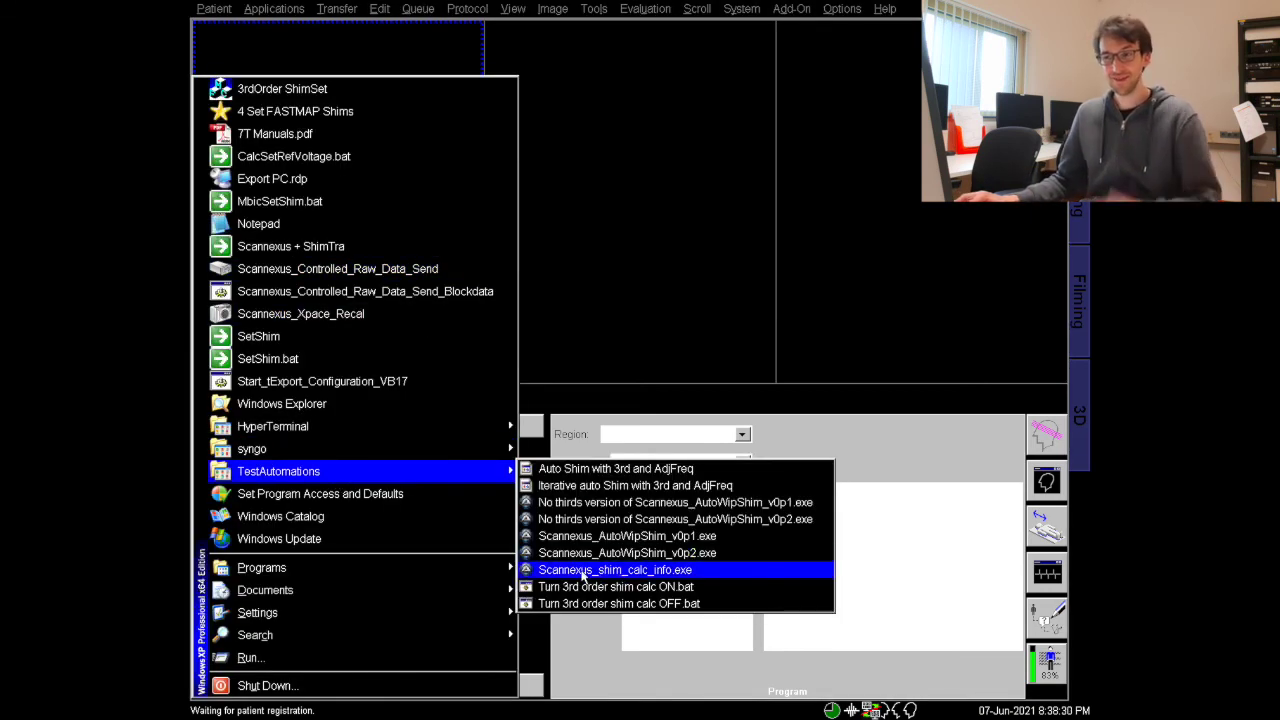
- Run Scannexus_shim_calc_info.exe, confirm it reports 0 higher-order shim channels, and dismiss it
left_click(628, 570)
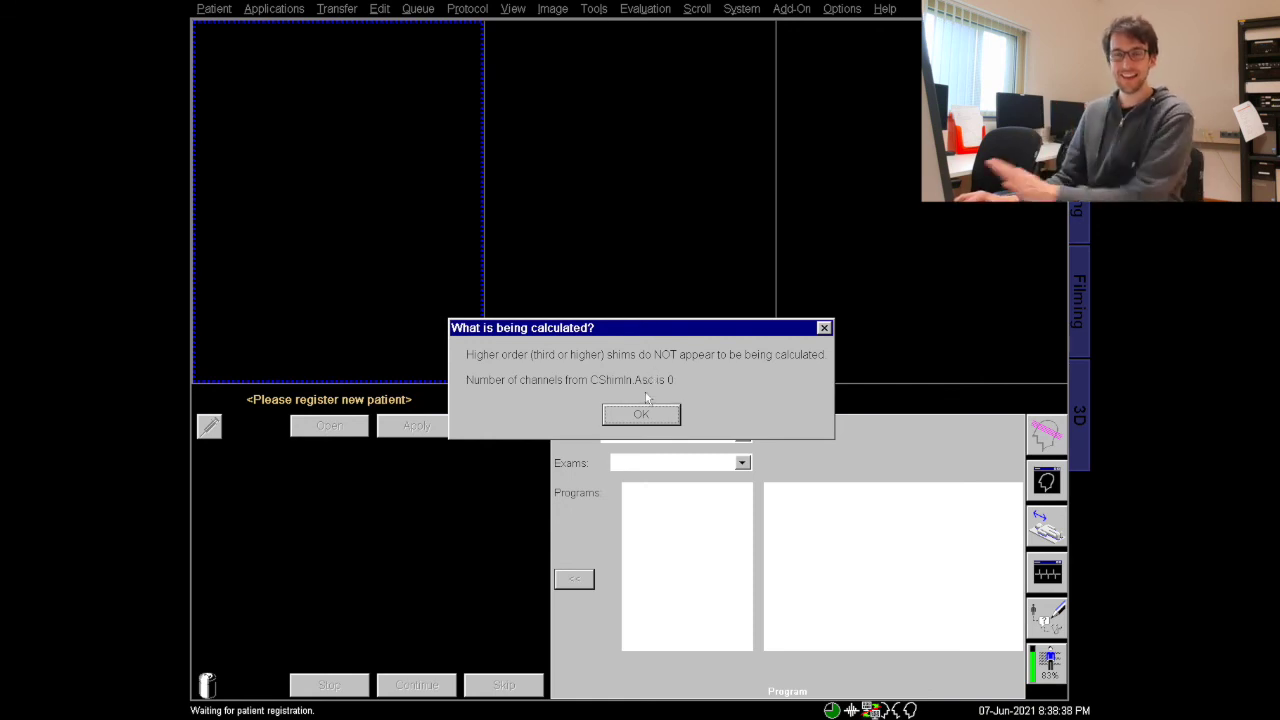
left_click(652, 414)
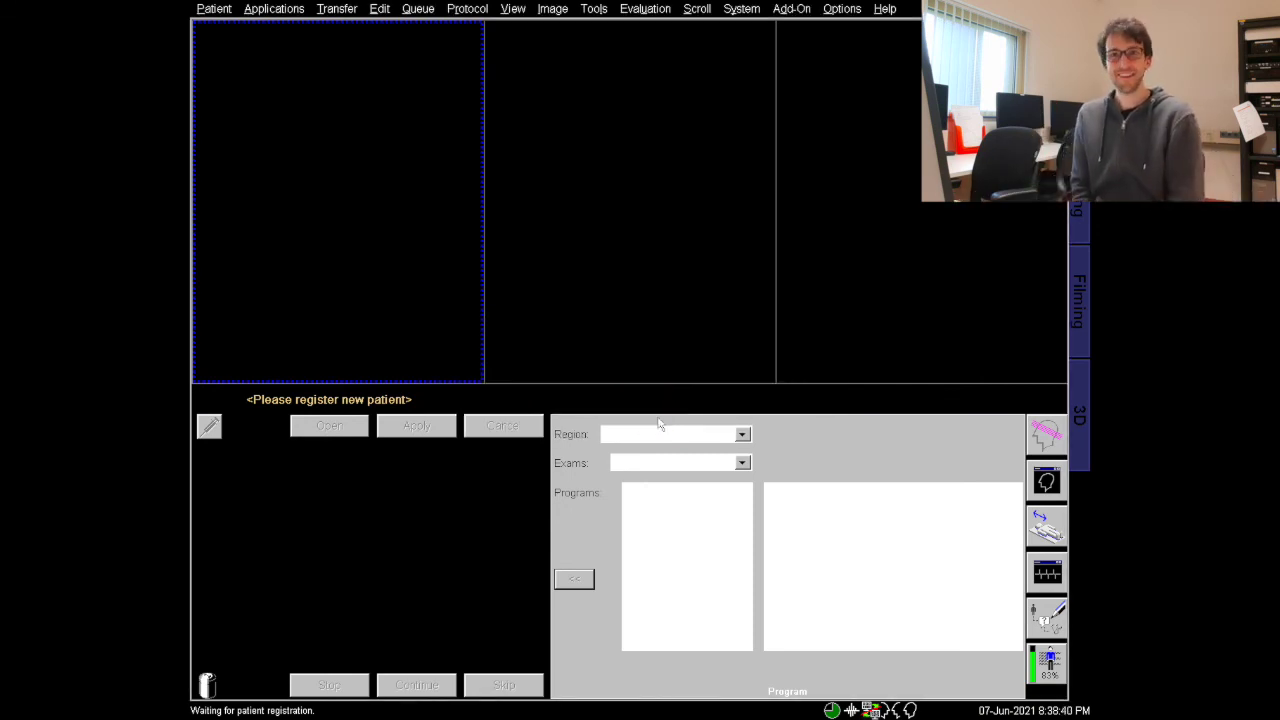